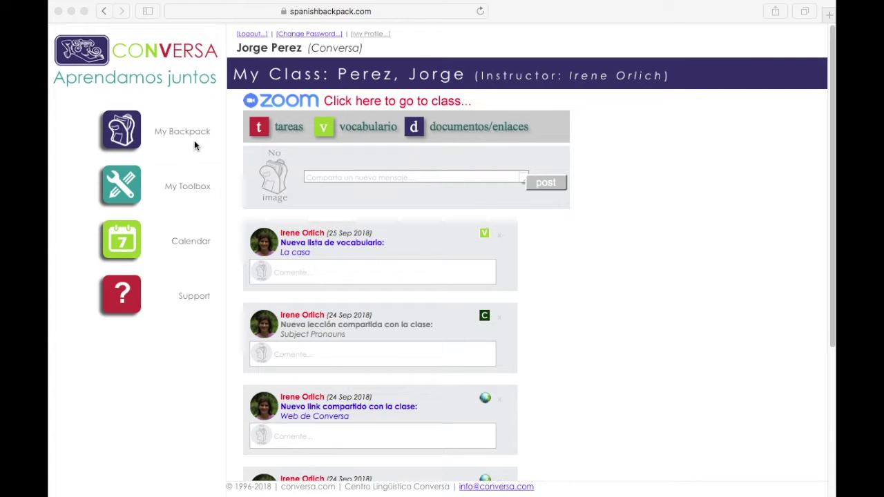
Look through the class message feed from the newest vocabulary post down to the Tarea 1 homework post
click(77, 123)
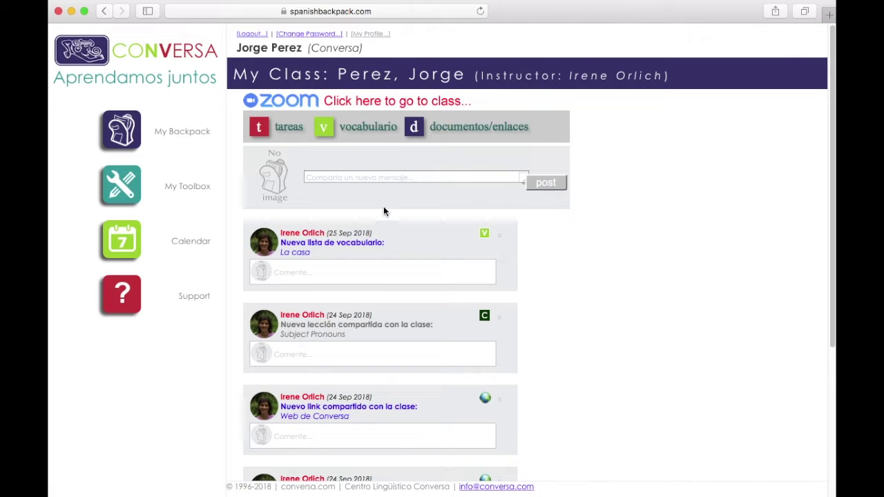
scroll(374, 253, down, 1)
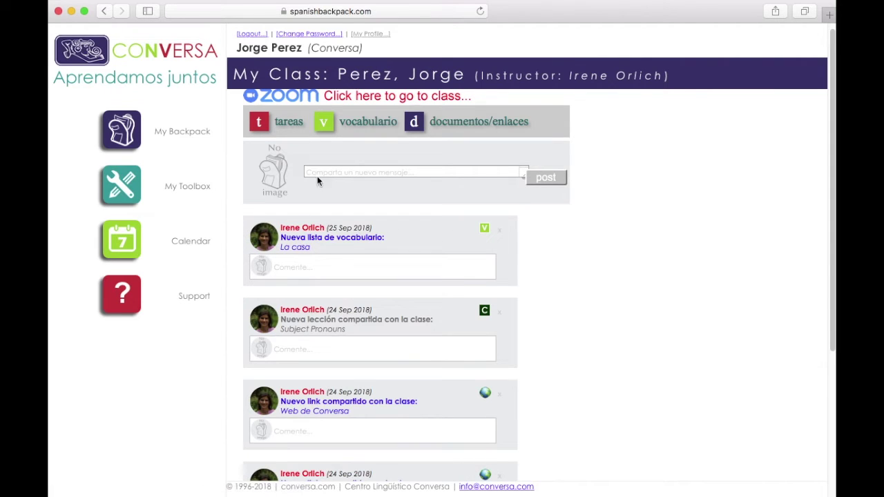
scroll(317, 176, up, 1)
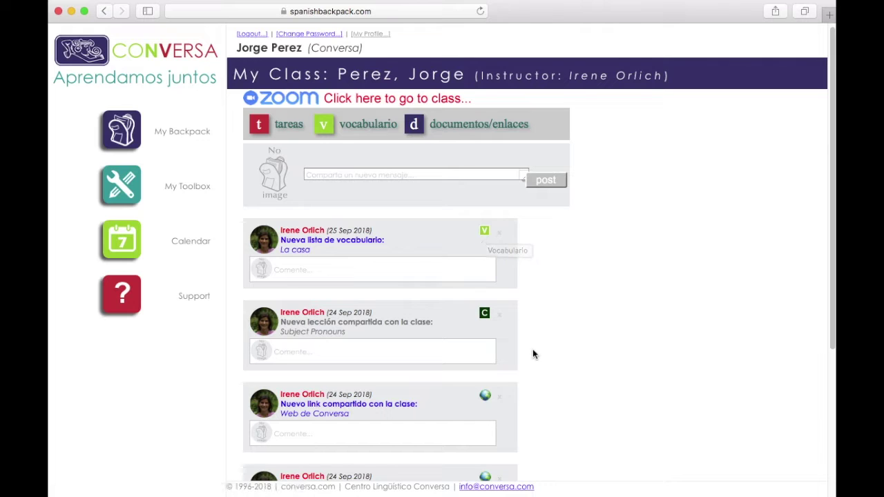
scroll(529, 351, down, 2)
scroll(530, 352, down, 1)
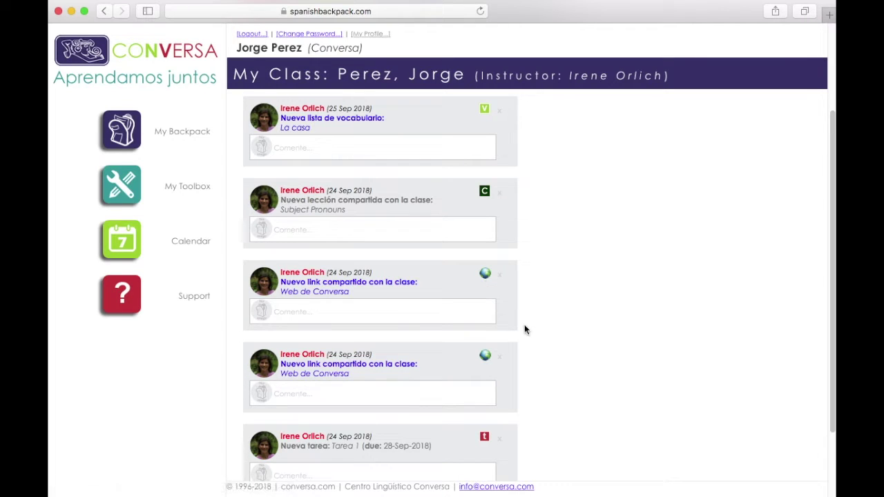
scroll(524, 332, down, 1)
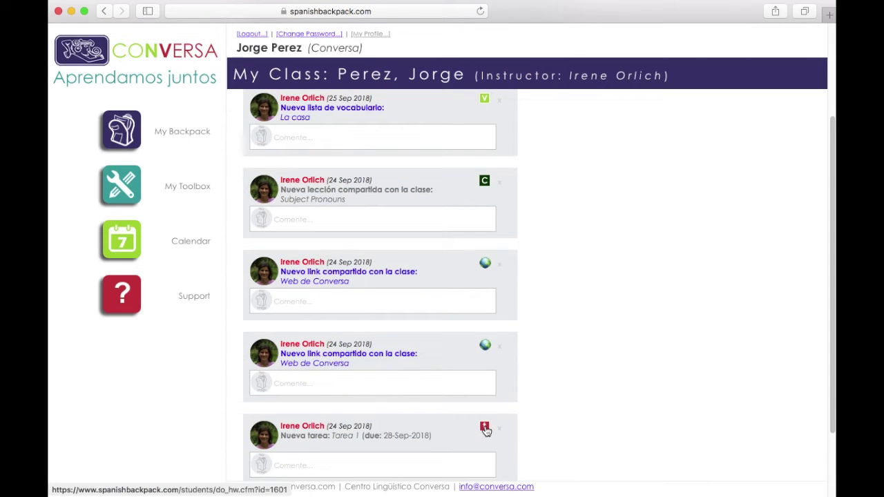
scroll(470, 375, up, 4)
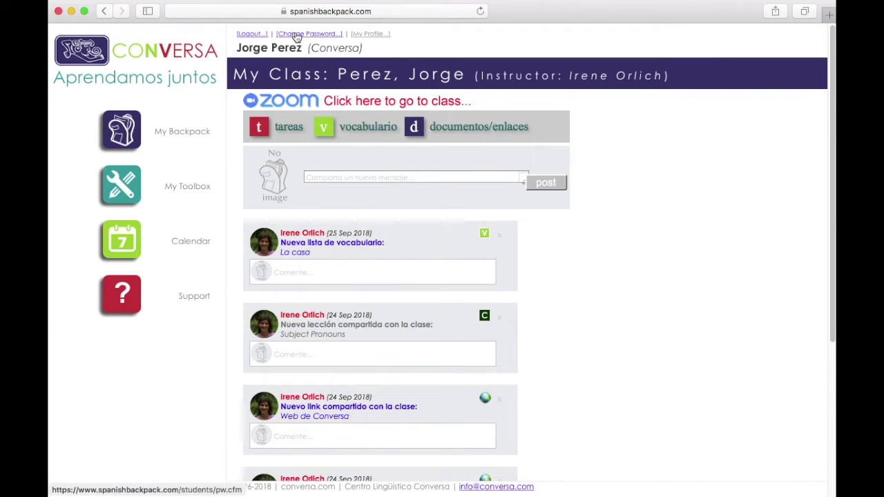
Add ANDY.JPG from the Desktop folder as the photo in the student profile
click(364, 36)
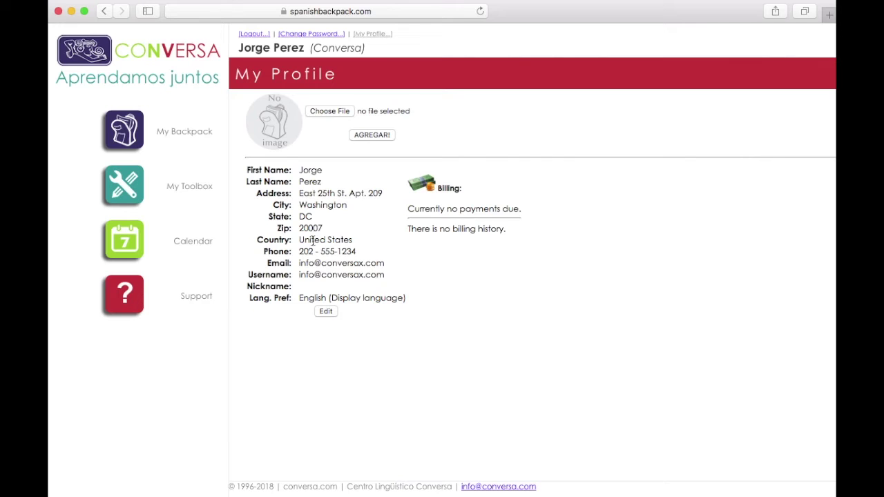
click(337, 113)
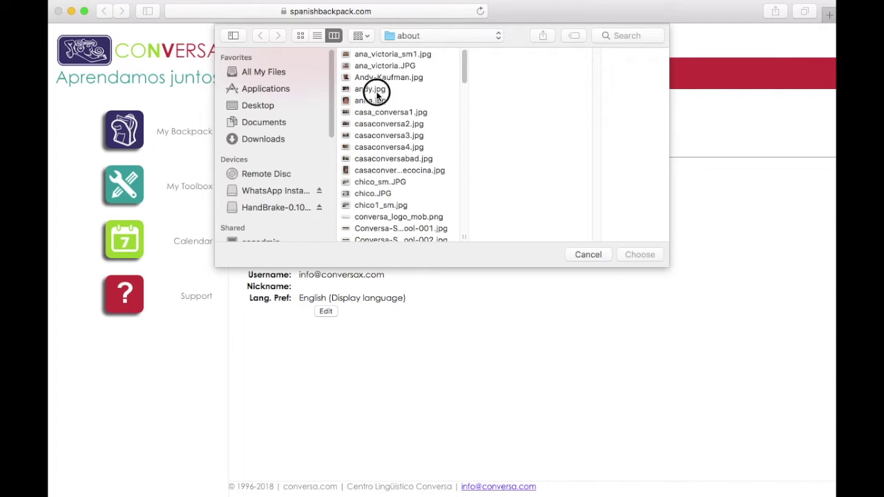
click(374, 89)
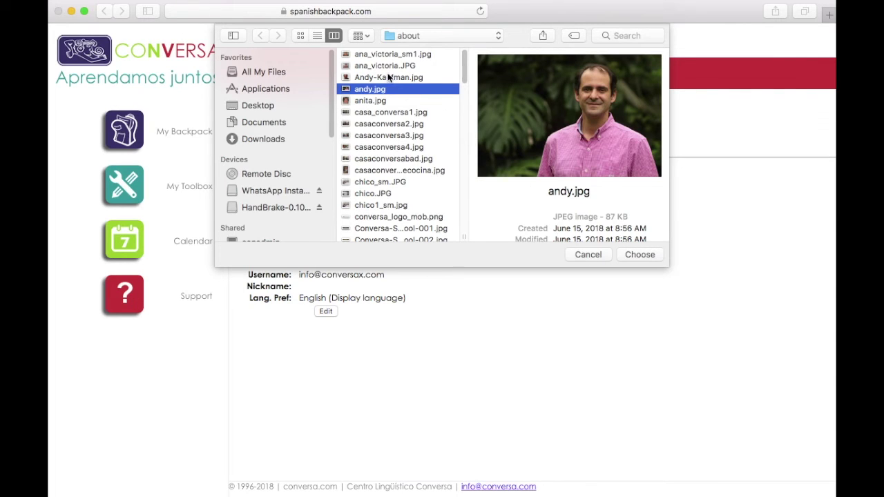
scroll(392, 76, down, 1)
scroll(392, 76, up, 1)
click(257, 105)
double_click(373, 78)
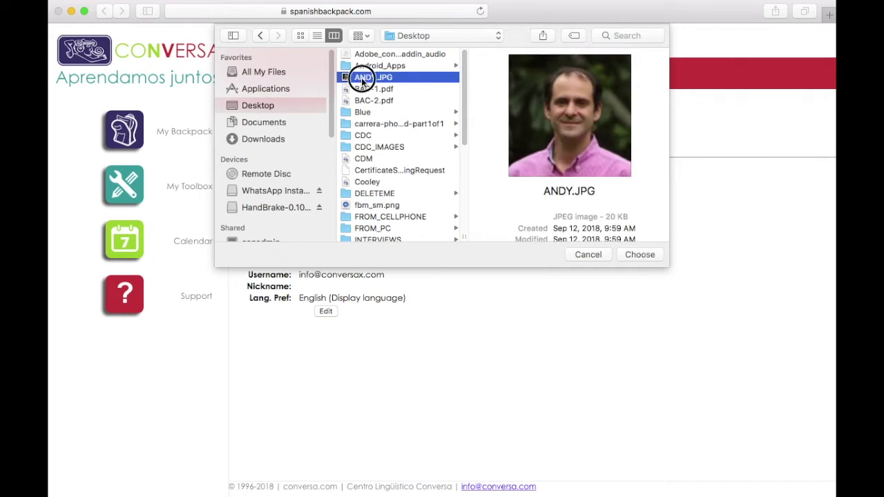
click(364, 135)
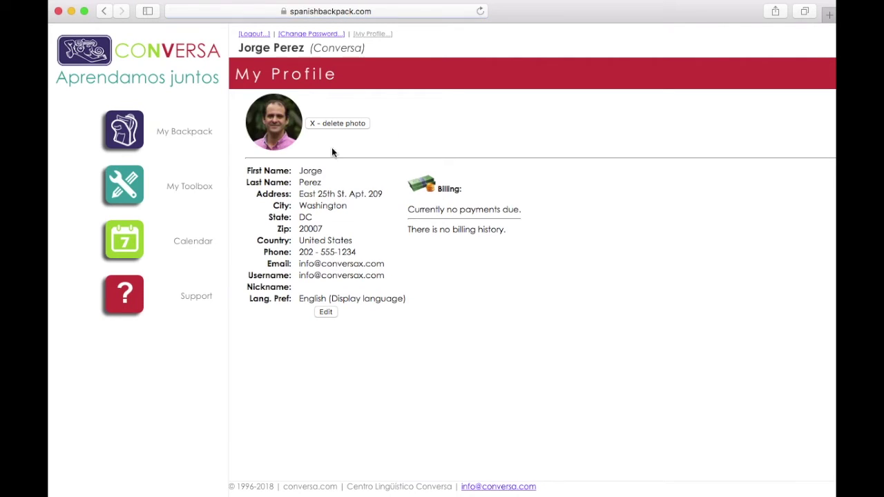
Return to the class page and open the Tarea 1 assignment from the homework list
click(183, 141)
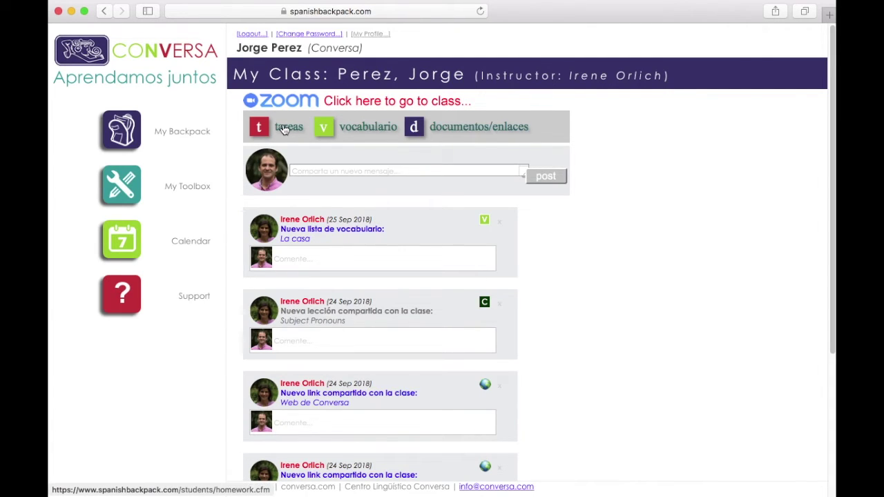
scroll(321, 241, down, 5)
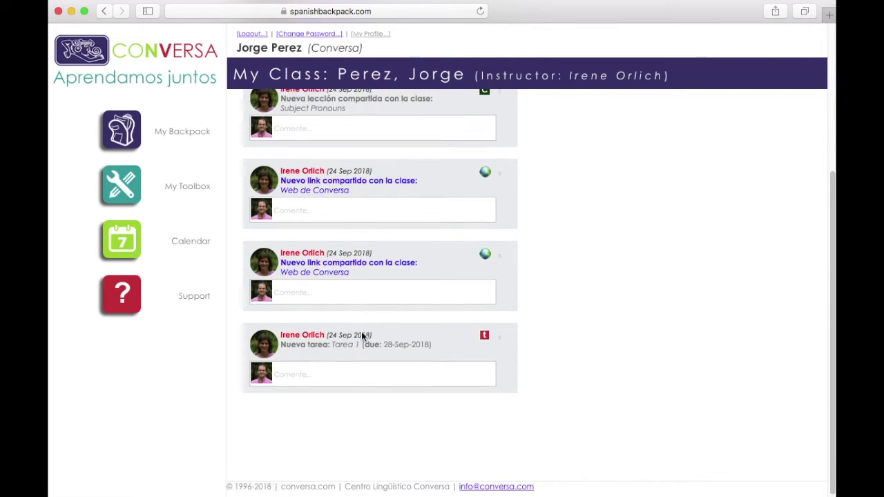
scroll(361, 334, up, 5)
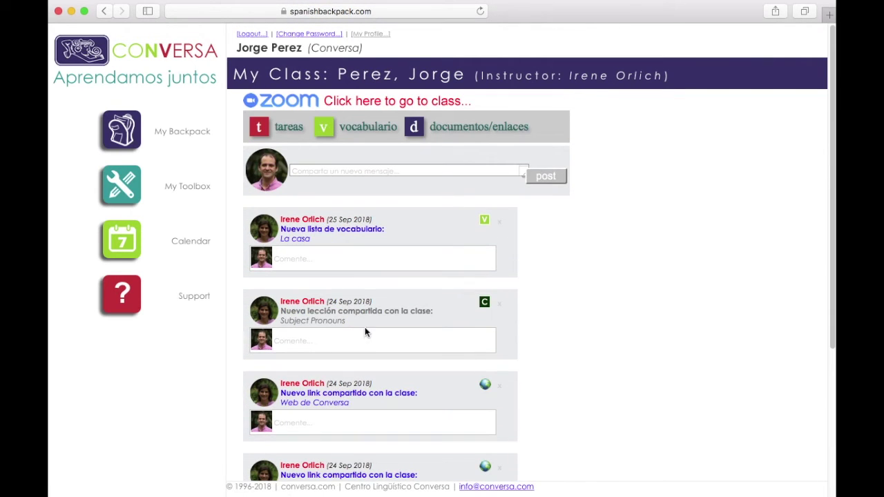
click(287, 128)
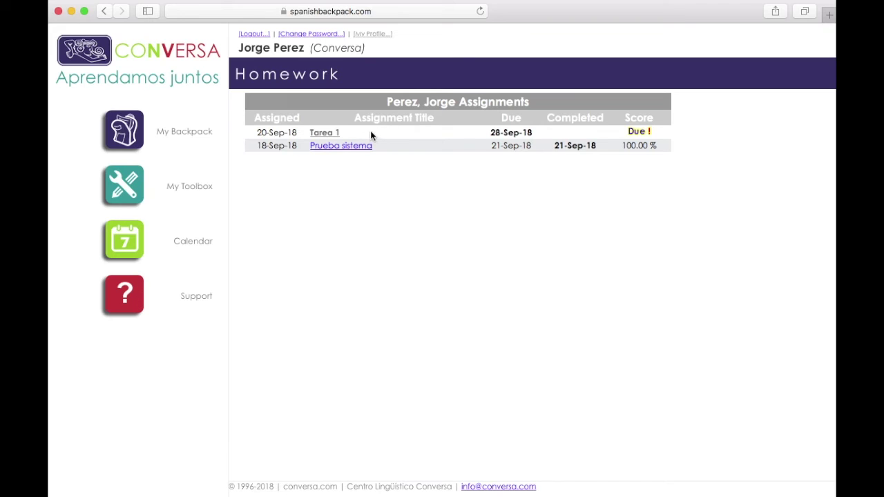
click(322, 135)
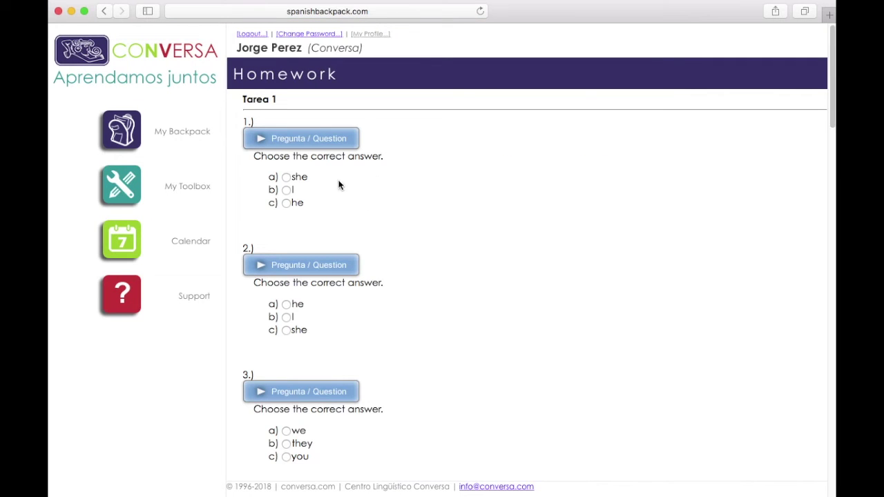
Play the audio for questions 1 and 2 and answer them with "I" and "she"
click(263, 140)
click(285, 190)
click(263, 270)
click(286, 330)
Grade the Tarea 1 homework with the remaining questions left blank and submit it
drag(831, 156, 828, 434)
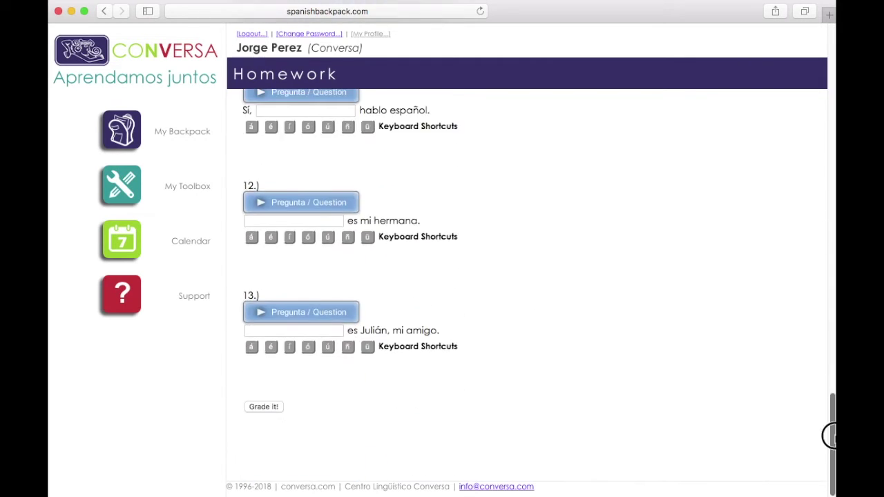
click(270, 407)
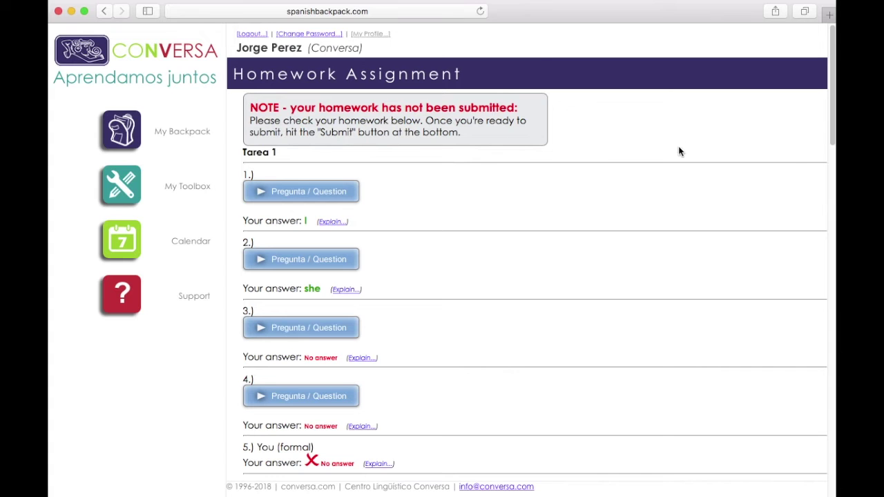
drag(832, 83, 821, 472)
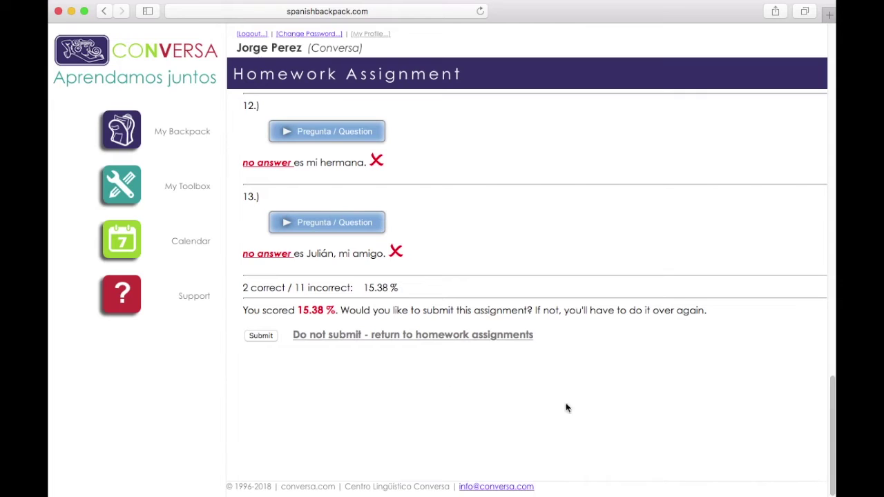
click(261, 335)
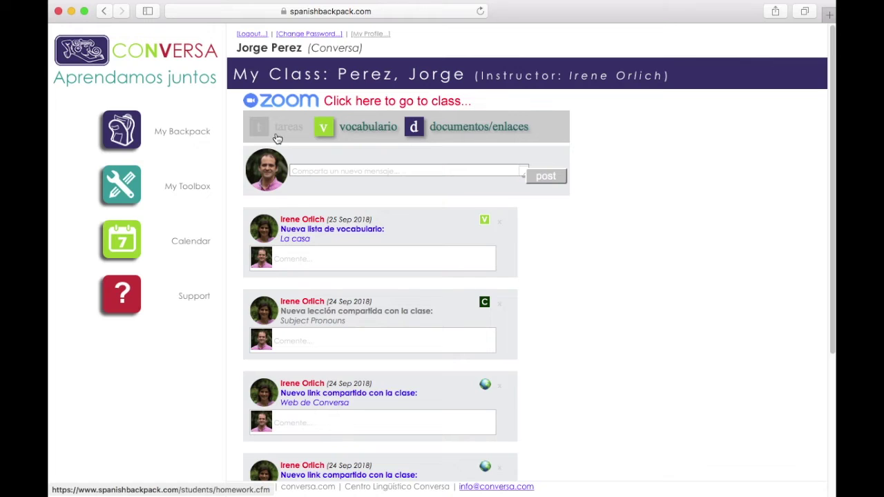
Open the La casa vocabulary list, listen to "balcón" and "banca", and look through the illustrated words
click(359, 130)
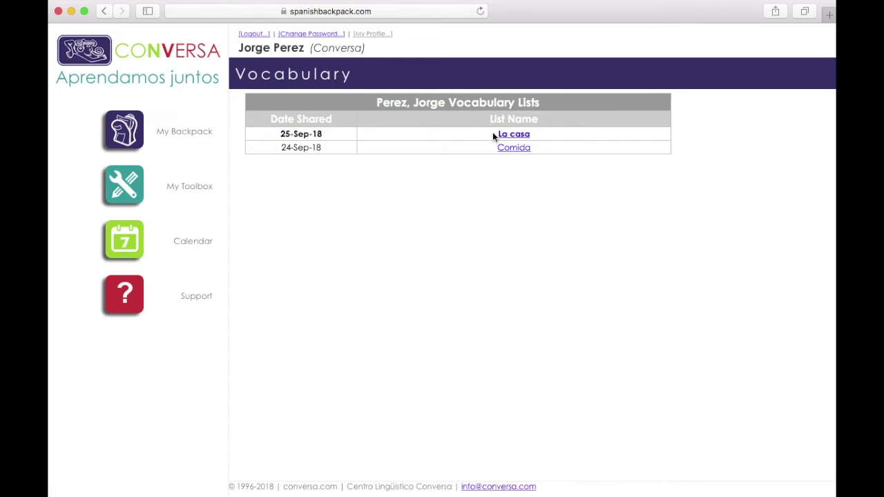
click(515, 135)
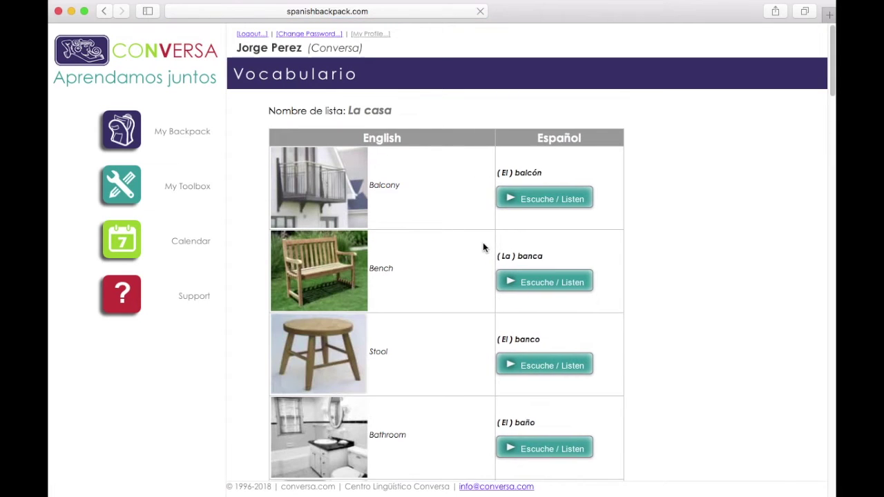
click(510, 199)
click(509, 282)
scroll(407, 262, down, 10)
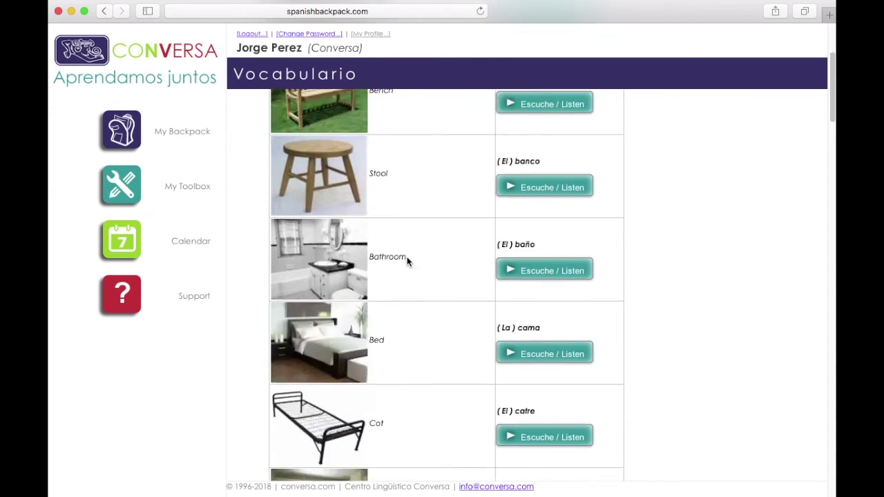
scroll(408, 262, up, 1)
scroll(407, 262, up, 10)
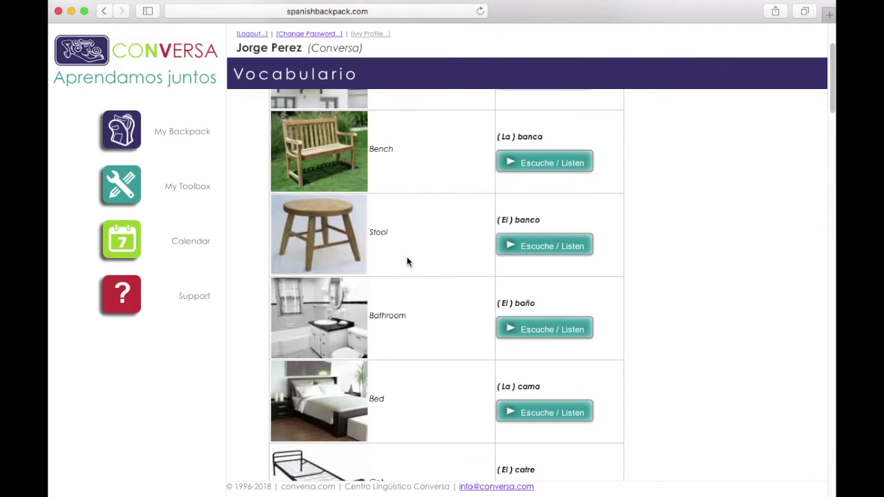
Open the Possessive Pronouns lesson from the class documents and links and look through its contents
click(200, 141)
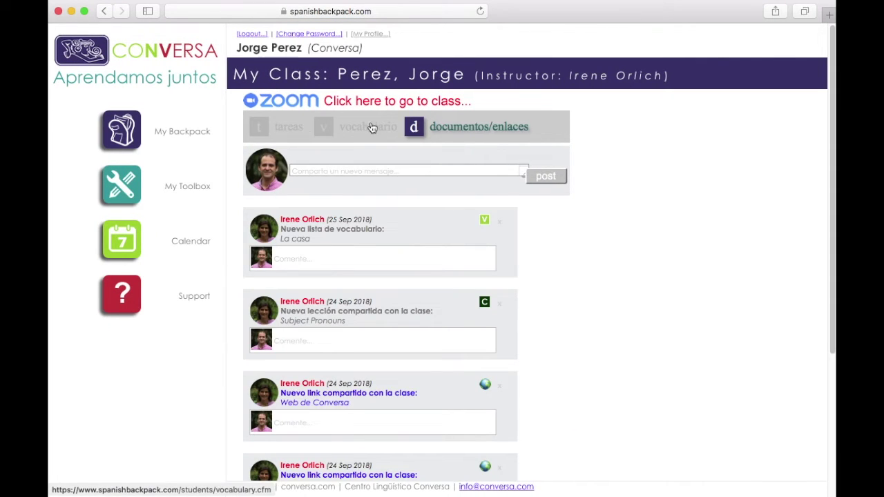
click(462, 130)
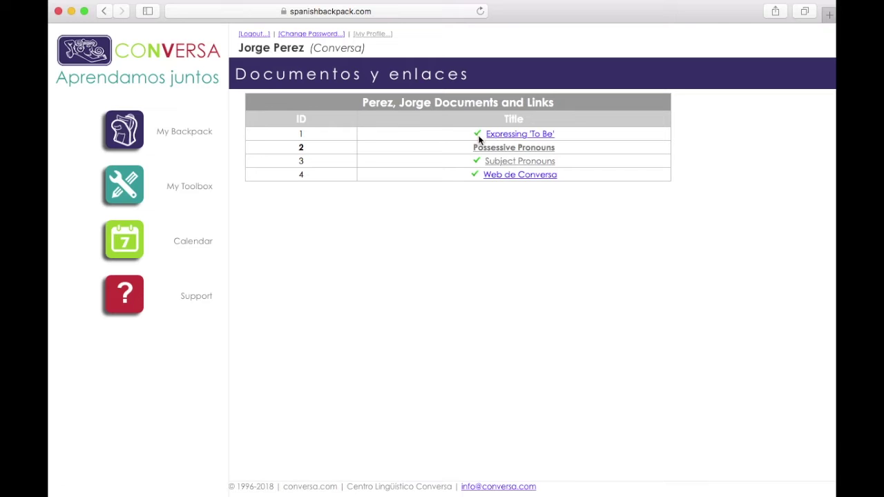
click(531, 148)
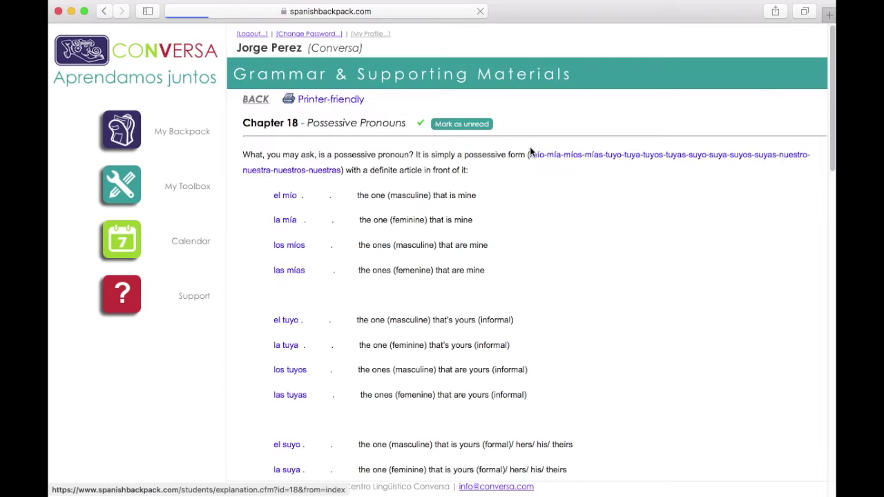
scroll(377, 212, down, 1)
scroll(376, 212, down, 15)
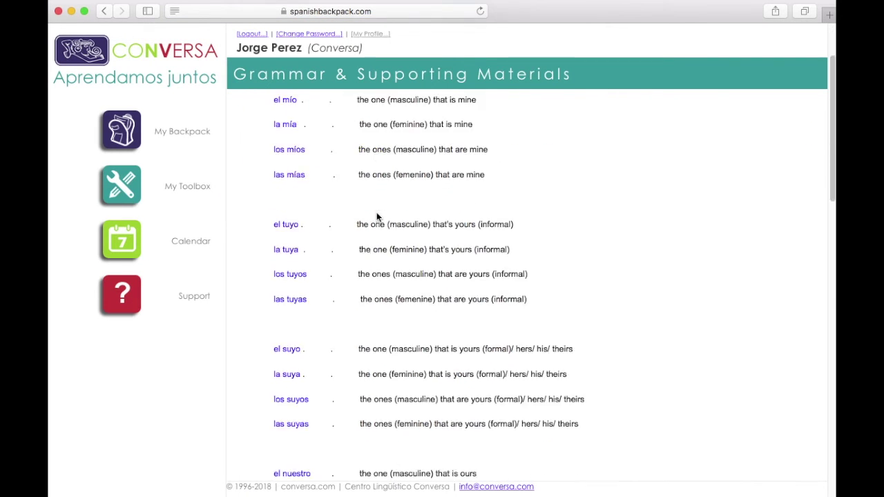
scroll(376, 212, up, 15)
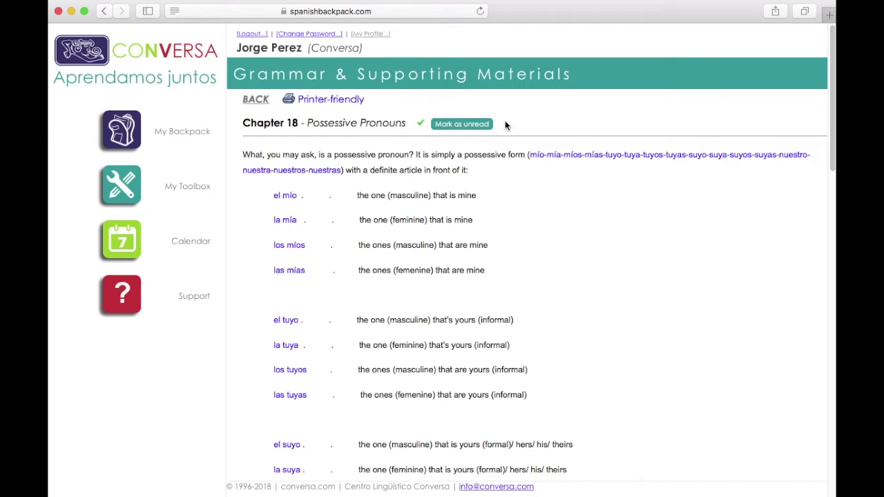
Mark the Possessive Pronouns lesson as unread and reopen it from the grammar chapter list
click(462, 125)
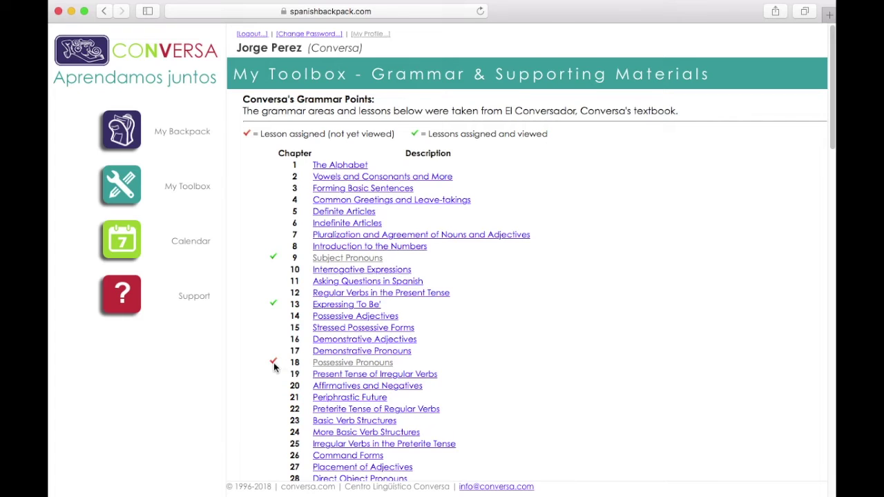
click(331, 366)
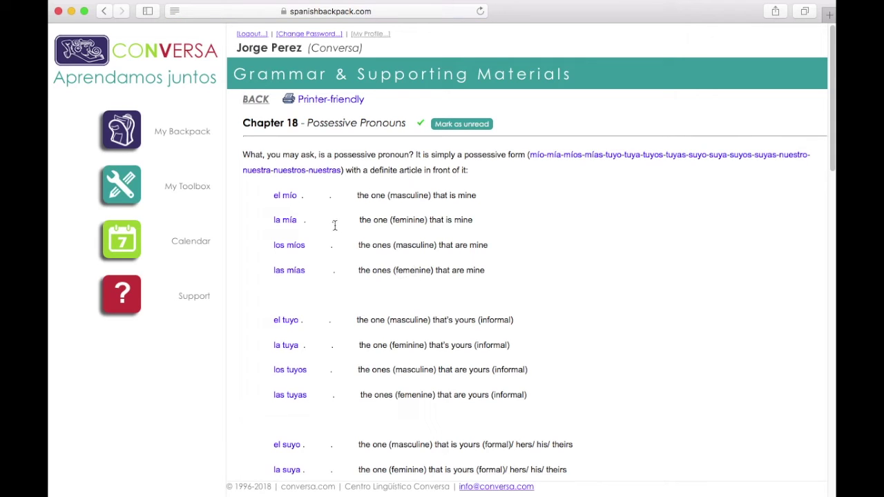
Return to the class page and post the comment "Muchas gracias Profe!" under the La casa vocabulary post
click(180, 132)
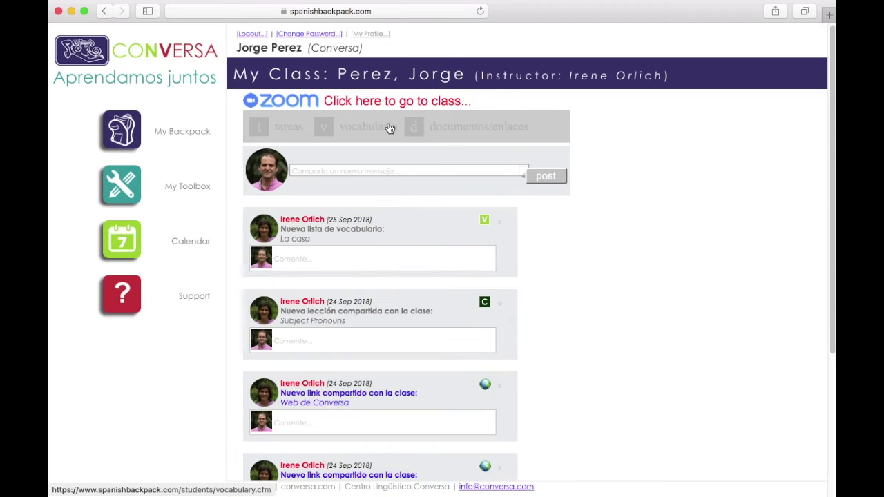
click(310, 259)
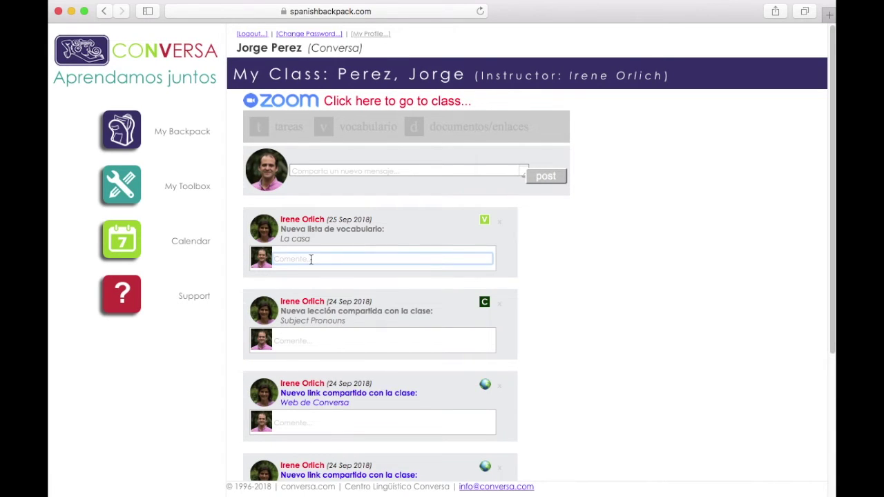
text(Muchas gracias Profe!)
key(Return)
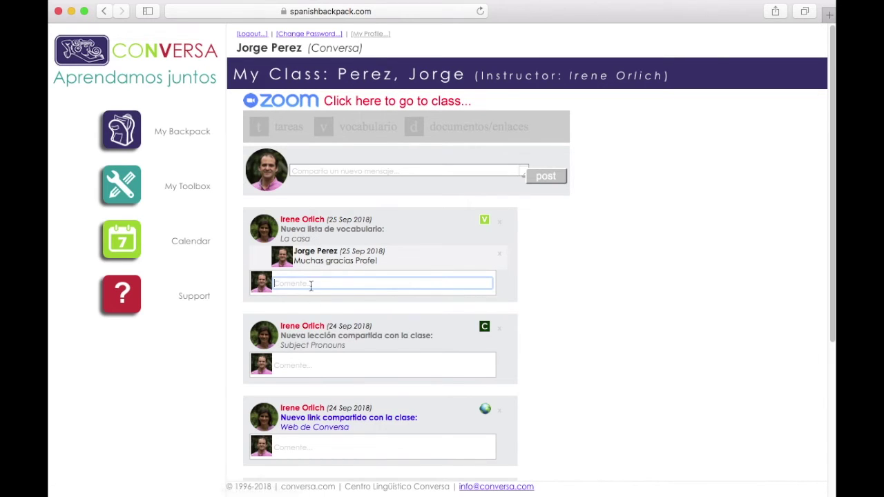
Open the Grammar section of My Toolbox and look through the chapter list and appendices
click(168, 203)
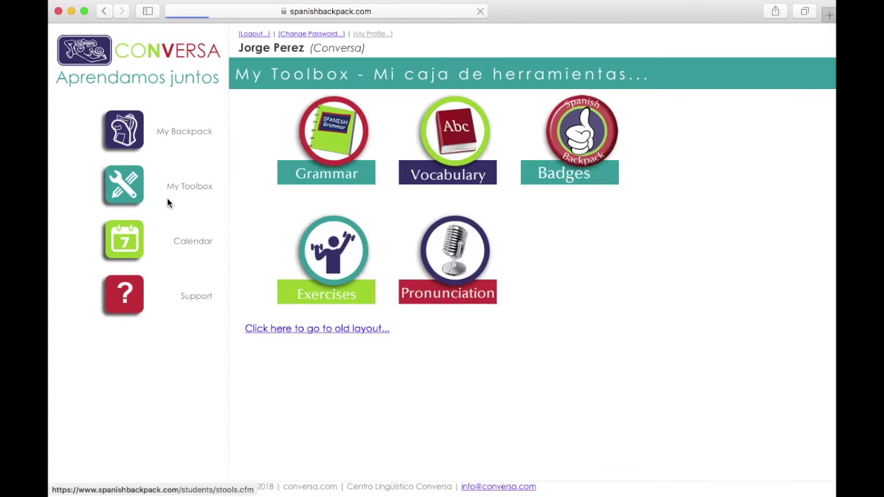
click(316, 147)
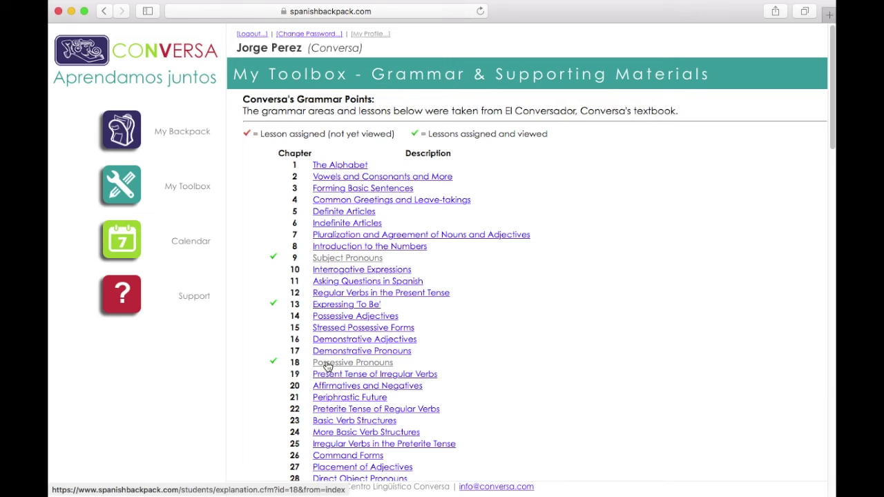
scroll(325, 366, down, 1)
scroll(325, 364, down, 15)
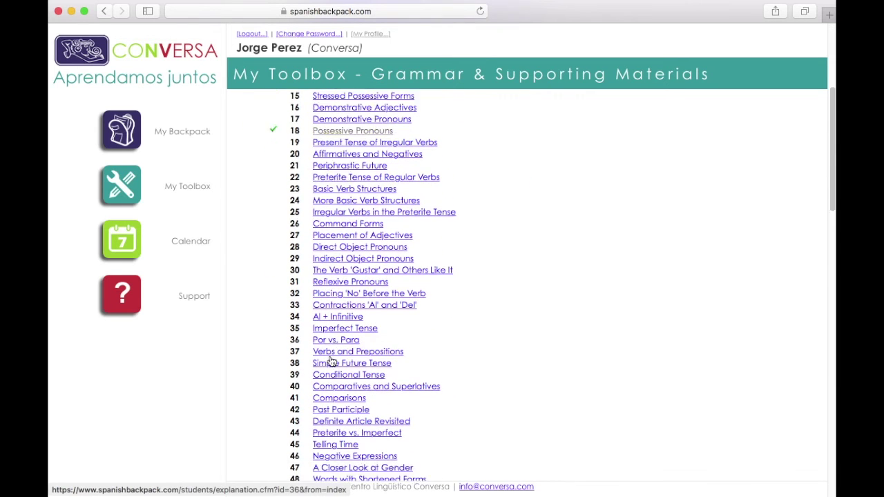
scroll(330, 359, down, 15)
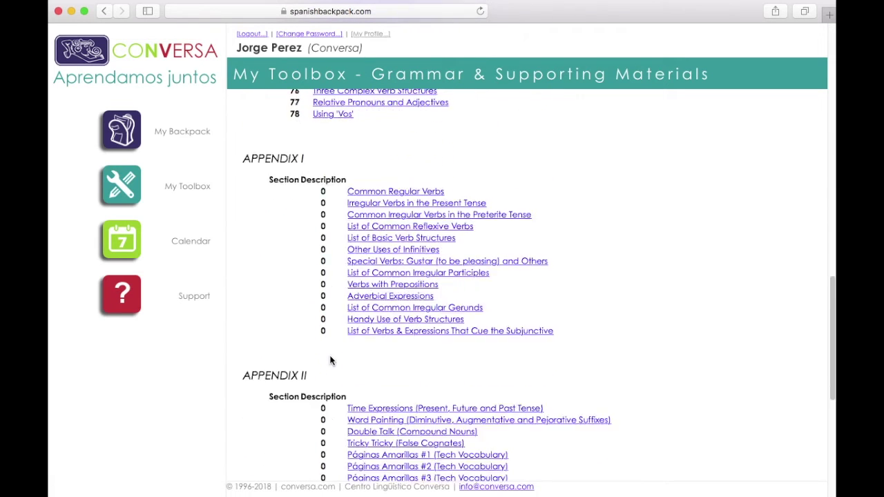
scroll(330, 357, up, 20)
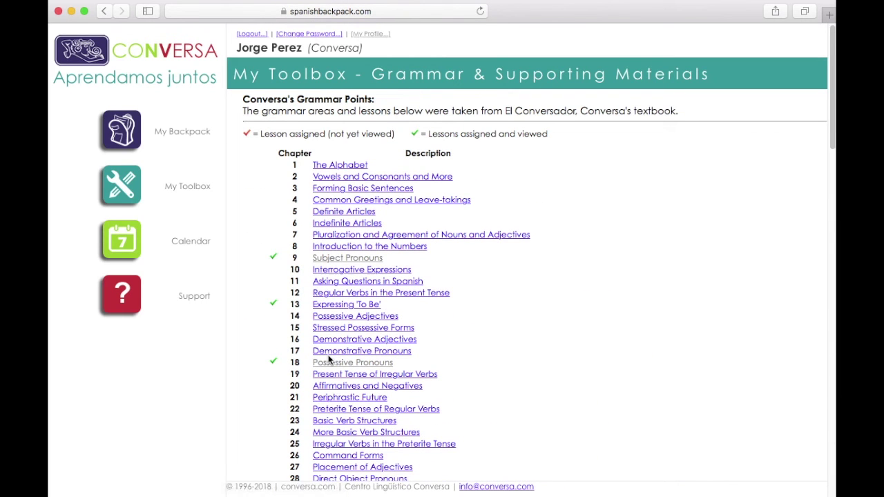
Open the toolbox's Vocabulary section and search for the English word "apple"
click(172, 178)
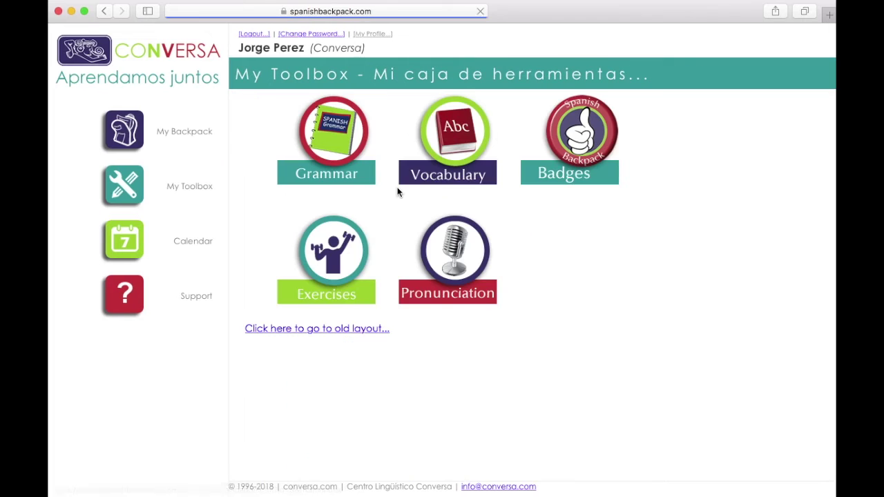
click(437, 159)
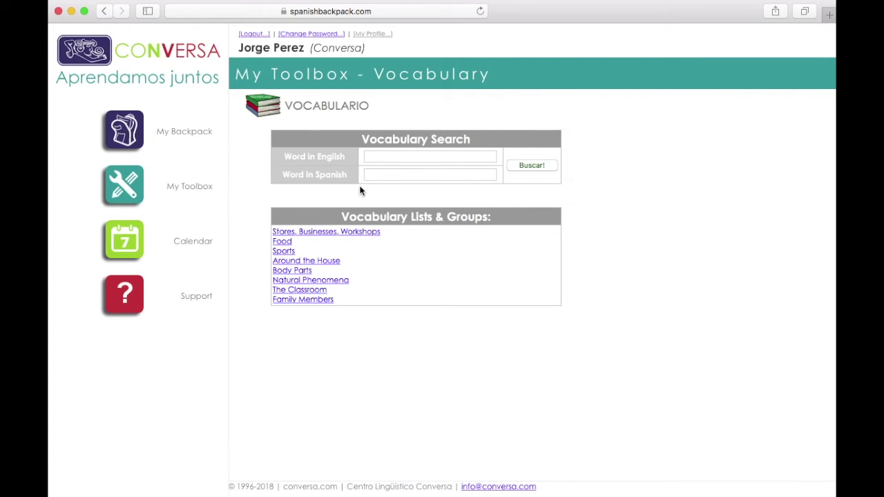
click(373, 158)
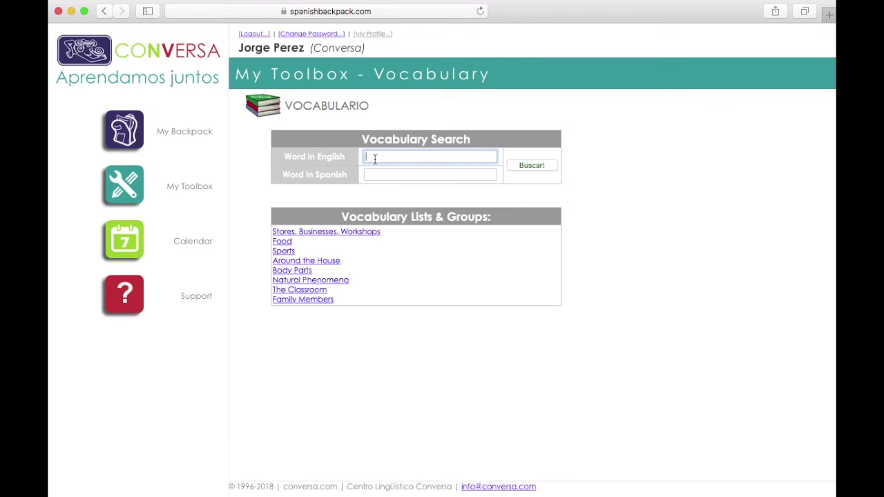
text(apple)
click(525, 166)
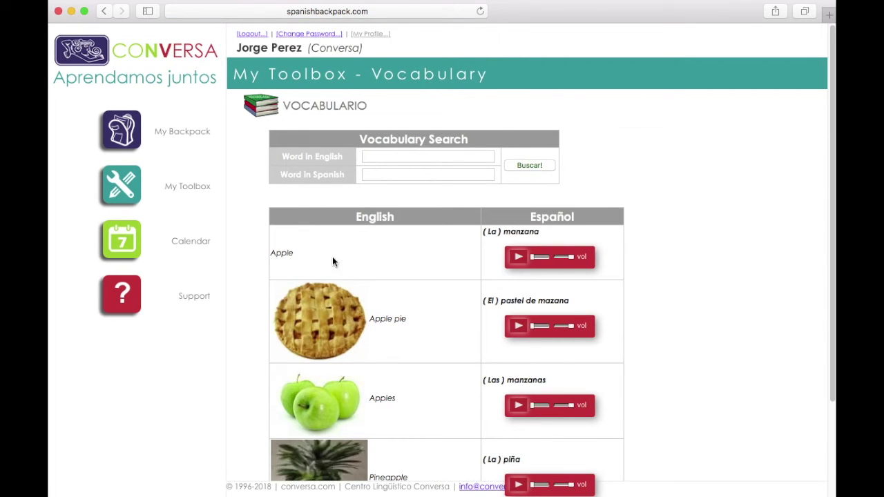
Look through the illustrated search results and play the Spanish audio for "piña"
scroll(394, 304, down, 3)
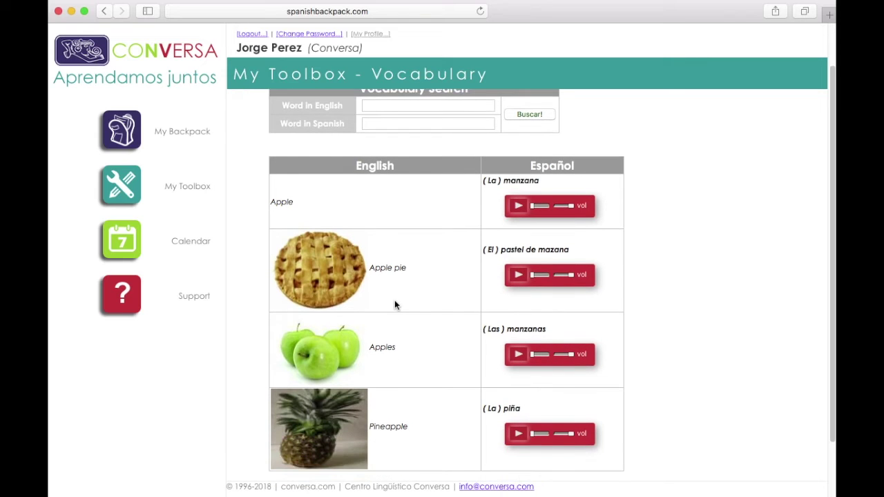
scroll(395, 301, up, 3)
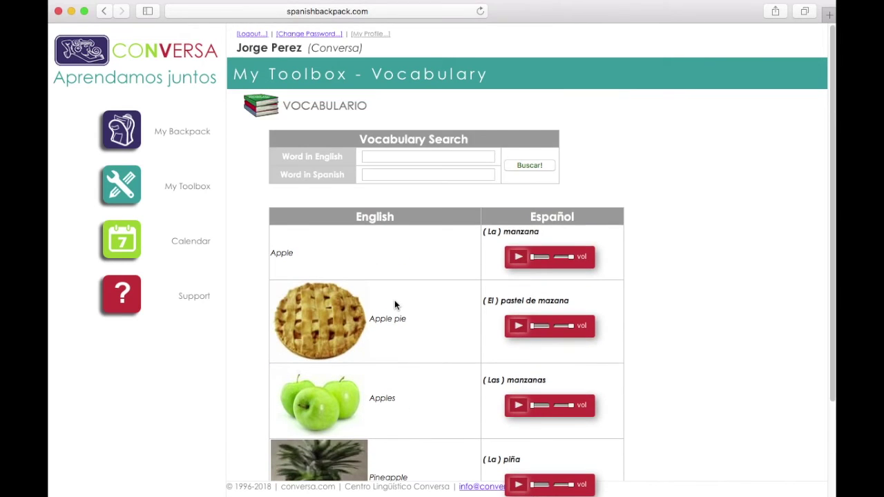
scroll(394, 301, down, 3)
click(517, 367)
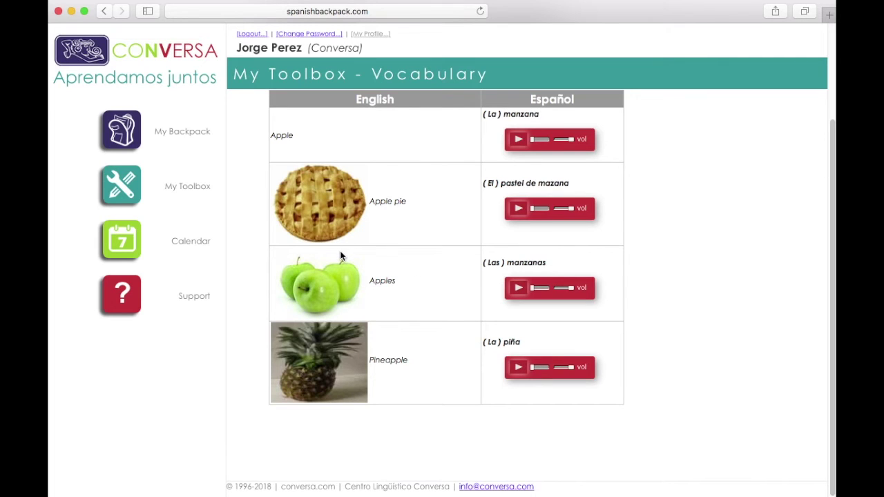
scroll(339, 252, up, 1)
scroll(339, 254, up, 3)
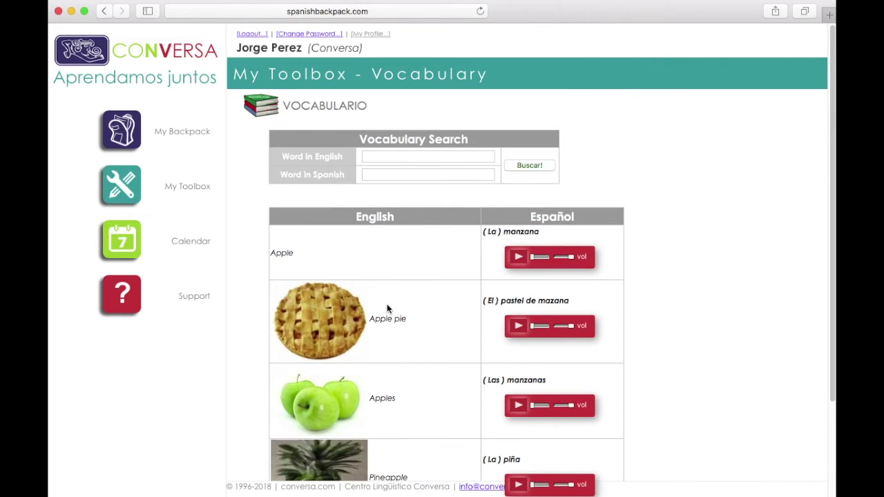
Open the toolbox's Badges section, review the earned badges and points, and return to the toolbox
click(192, 188)
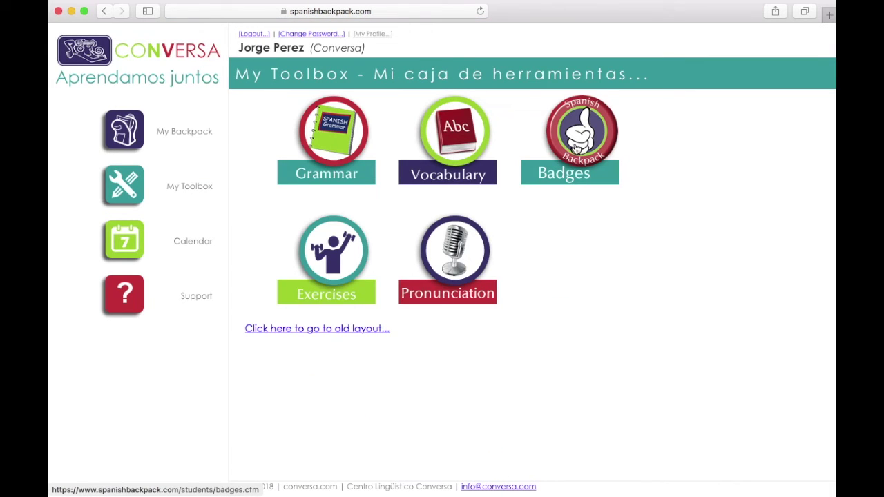
click(577, 148)
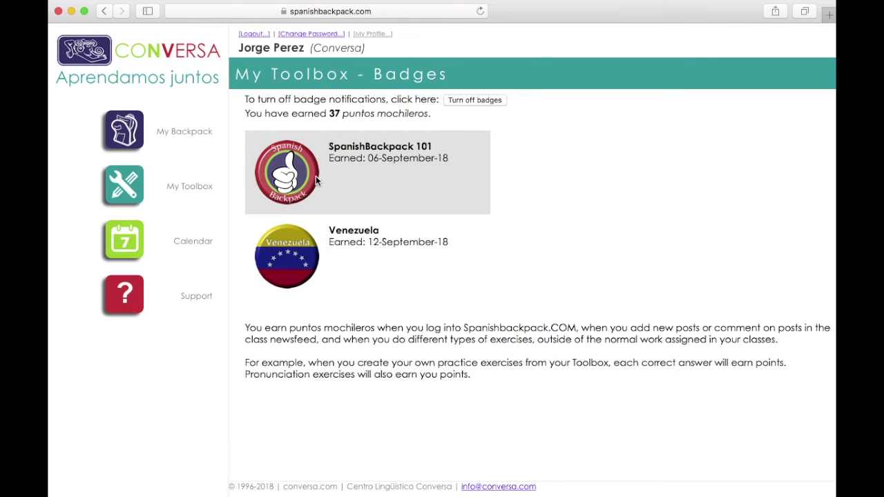
click(199, 203)
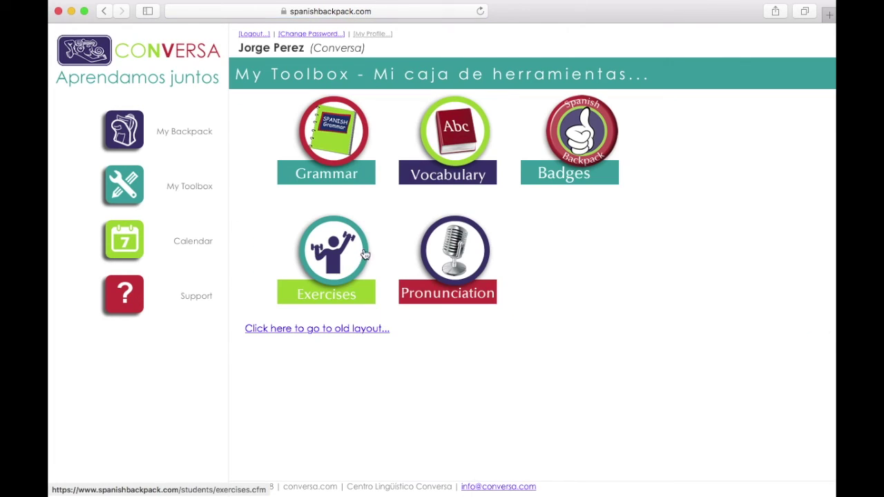
In the Exercises section, create a quiz on Common Greetings and Leave-takings with a maximum of 15 exercises
click(344, 267)
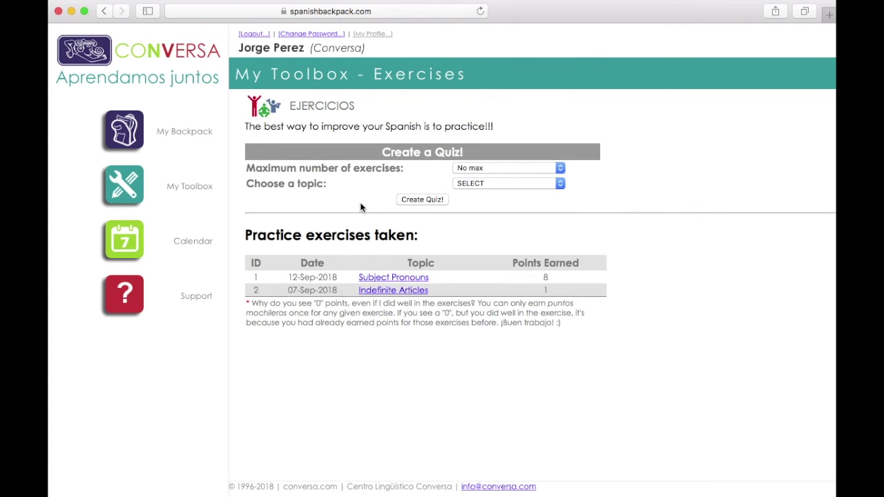
click(485, 168)
click(480, 200)
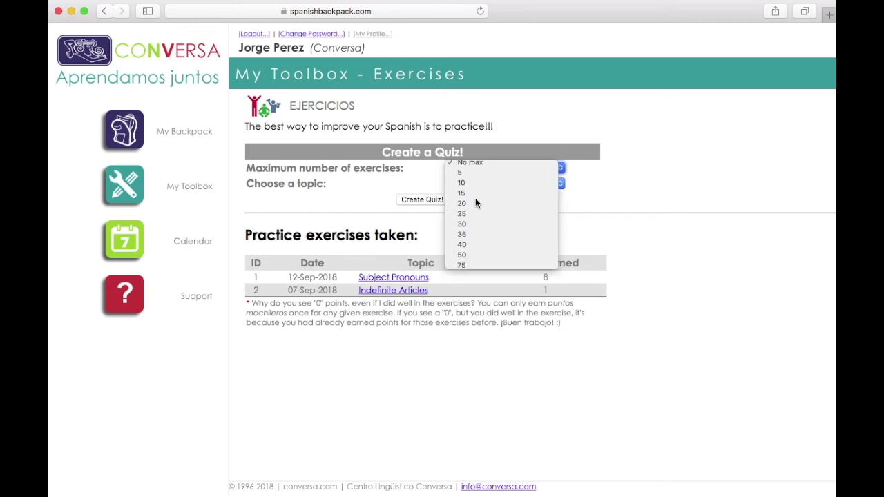
click(475, 185)
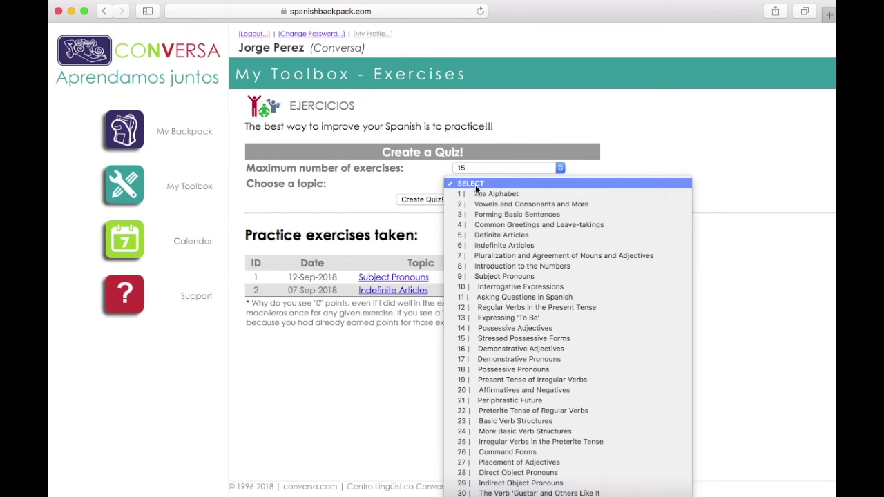
click(493, 224)
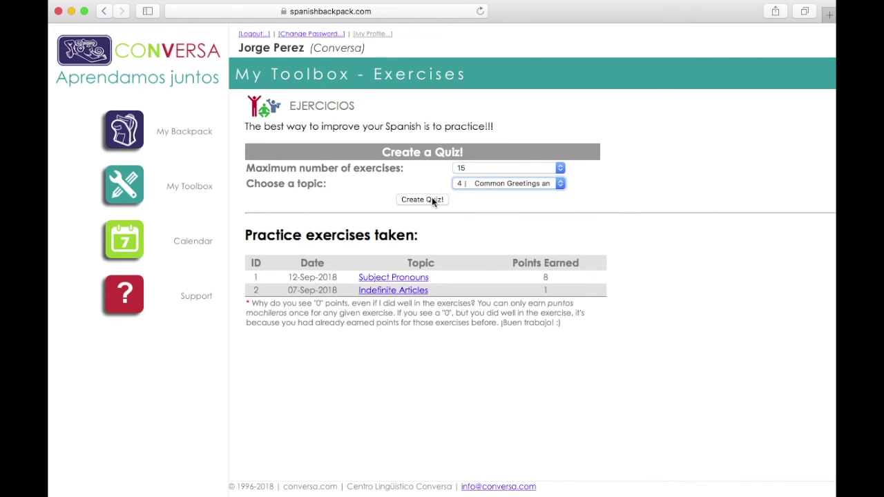
click(428, 200)
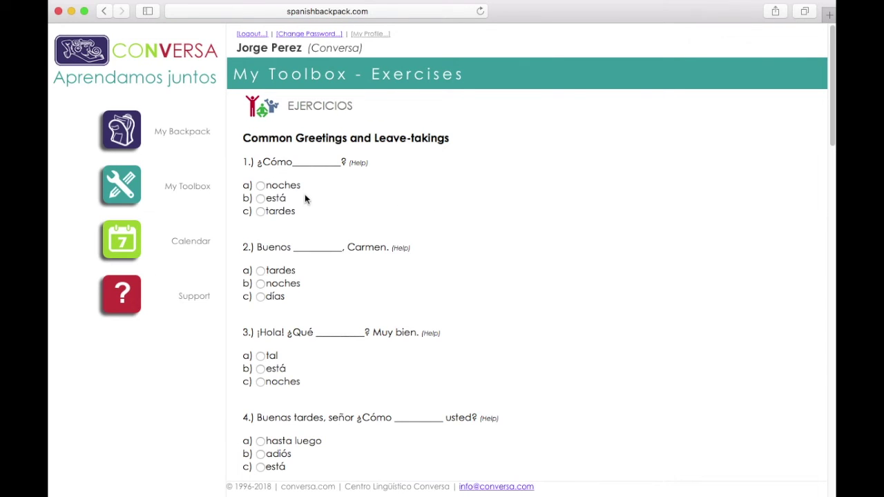
Answer quiz questions 1–4 with noches, tardes, tal and hasta luego, 9 with en la tarde, 10 with en la mañana, and submit the quiz
click(260, 185)
click(261, 270)
click(260, 355)
click(260, 441)
scroll(260, 373, down, 10)
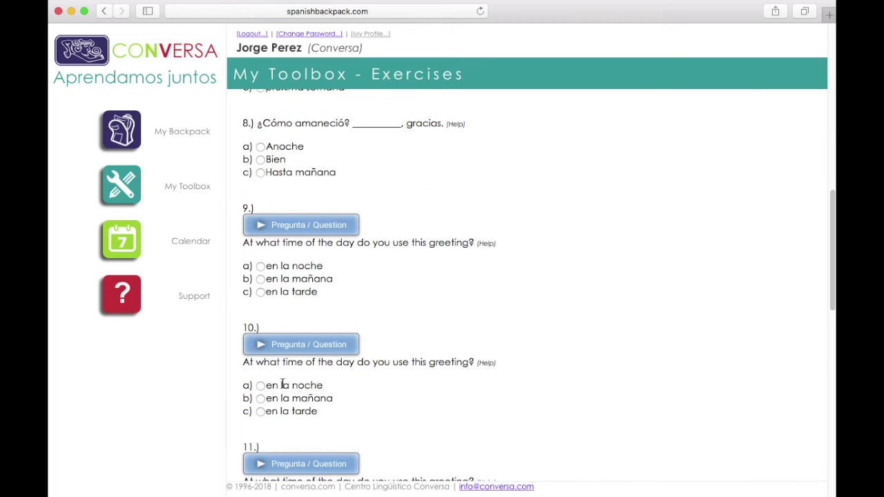
click(259, 292)
click(261, 401)
scroll(261, 385, down, 4)
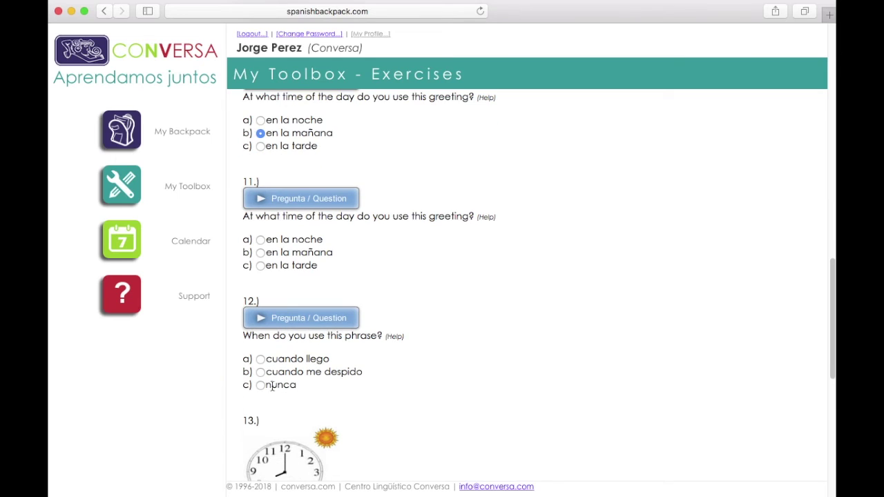
scroll(262, 385, down, 6)
click(263, 406)
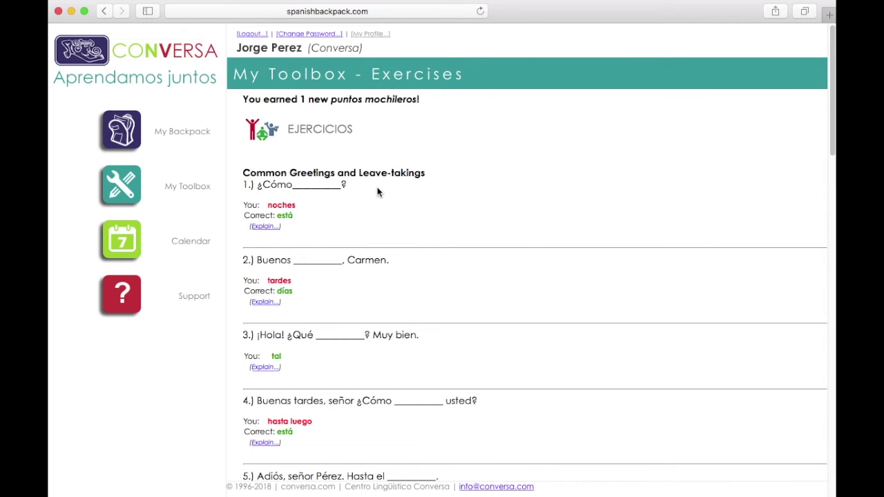
Review the quiz results and reopen the Common Greetings and Leave-takings attempt from the list of practice exercises taken
scroll(376, 191, down, 20)
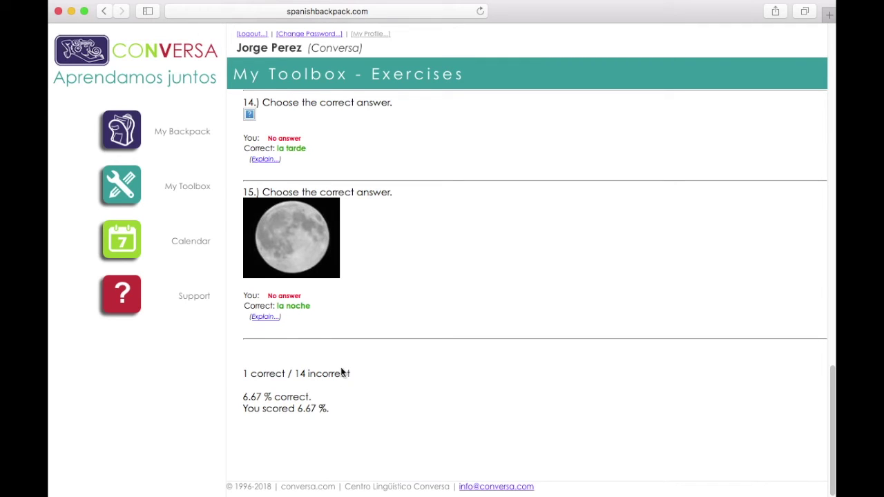
click(170, 203)
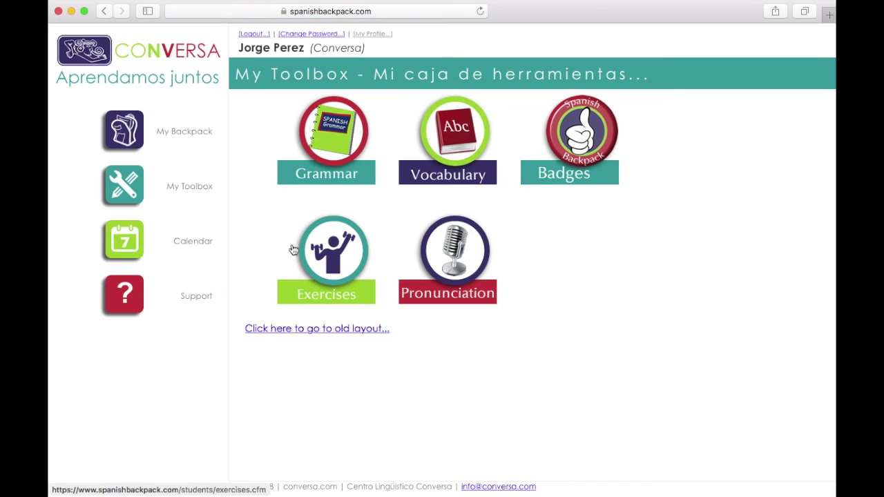
click(328, 251)
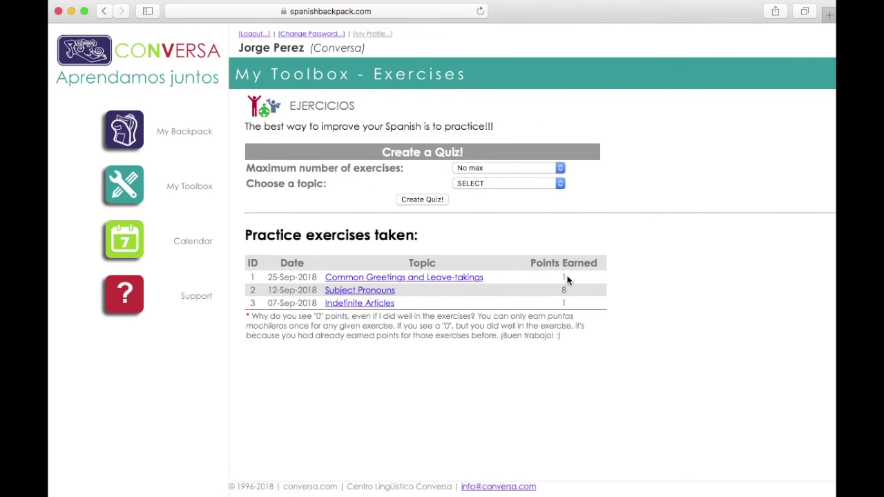
click(433, 277)
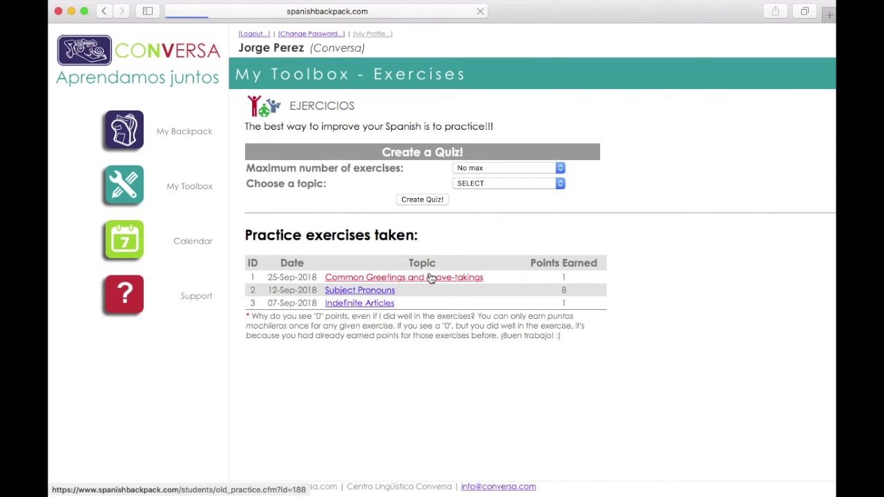
scroll(421, 274, down, 10)
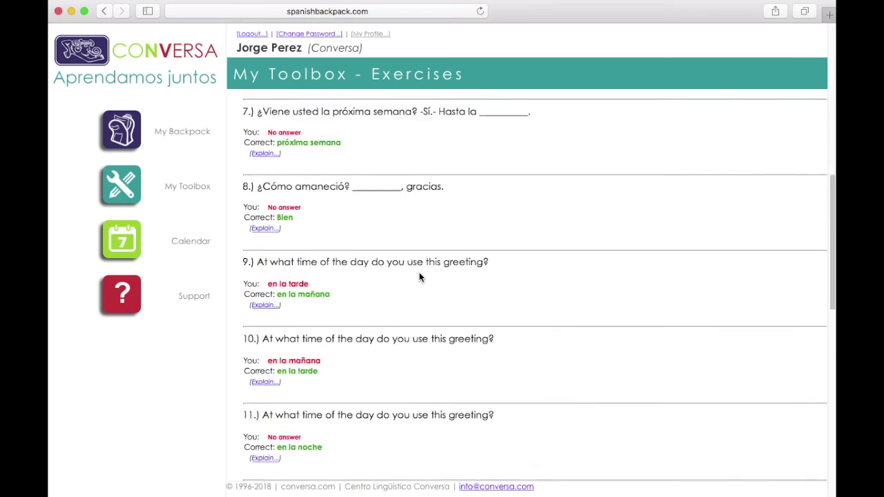
scroll(419, 277, up, 7)
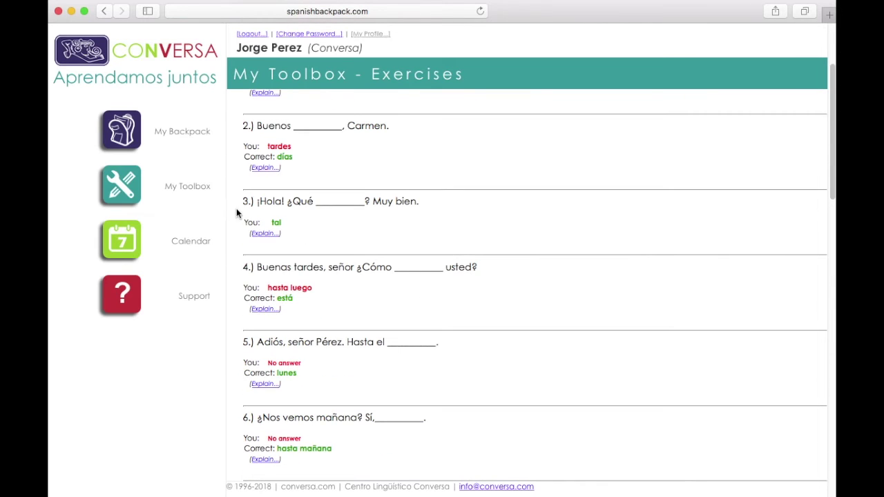
Open the practice page for the vowel E in the toolbox's Pronunciation section
click(204, 198)
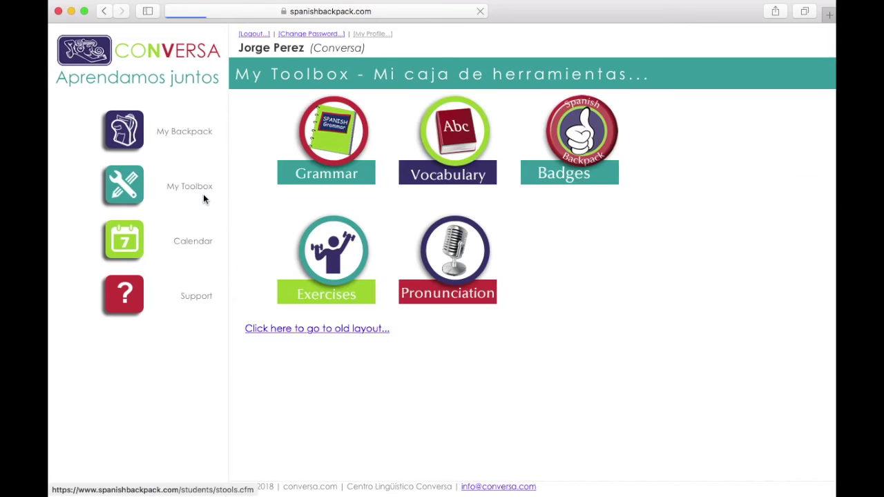
click(459, 275)
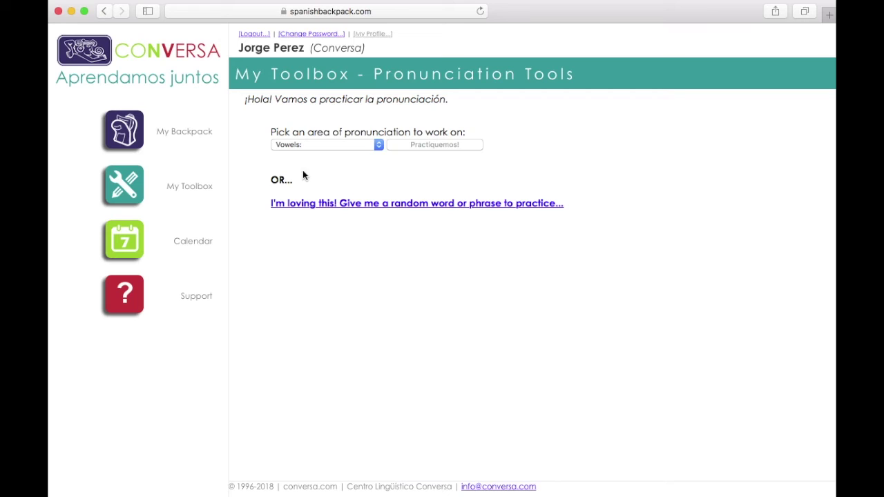
click(304, 145)
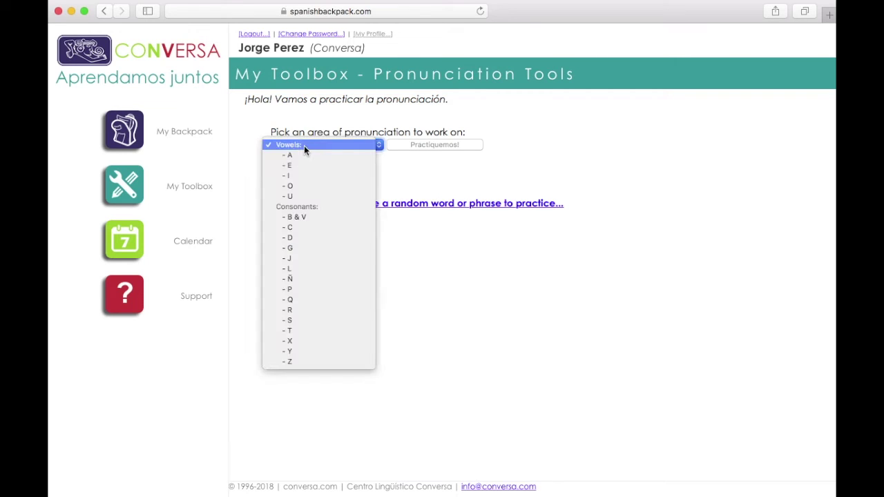
click(309, 171)
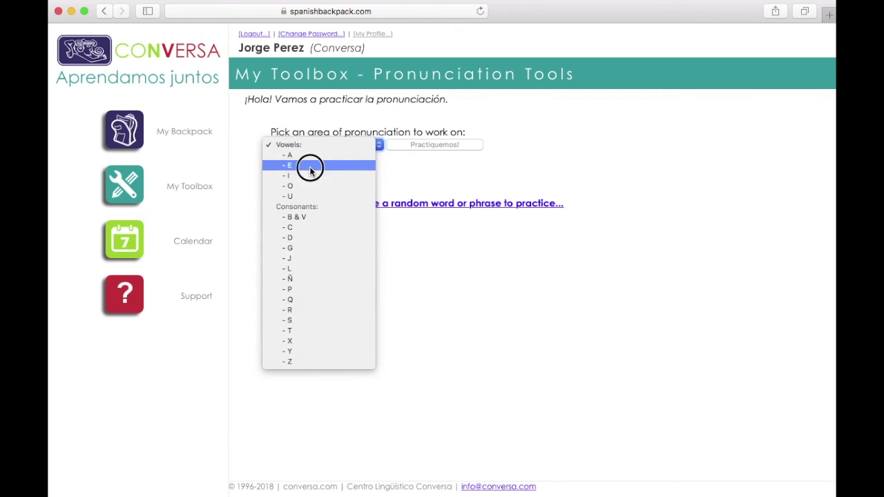
click(401, 145)
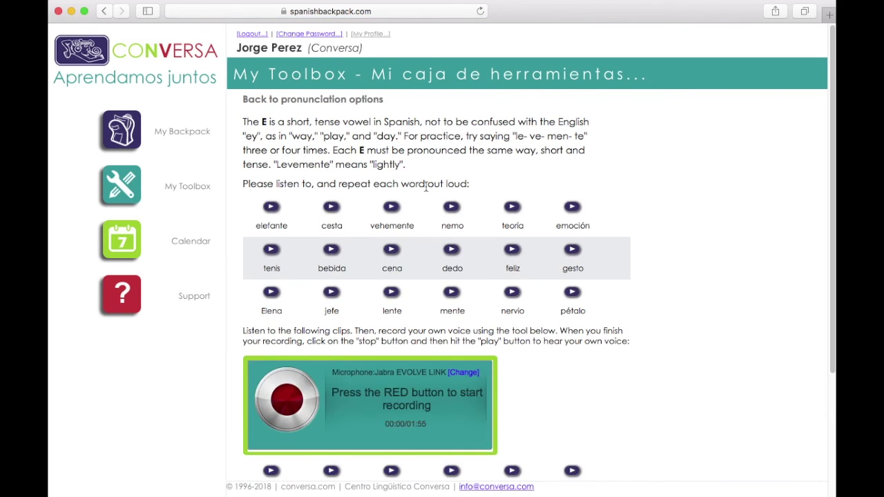
Play the elefante clip, record a voice attempt with the recorder, and replay both the clip and the recording for comparison
click(273, 208)
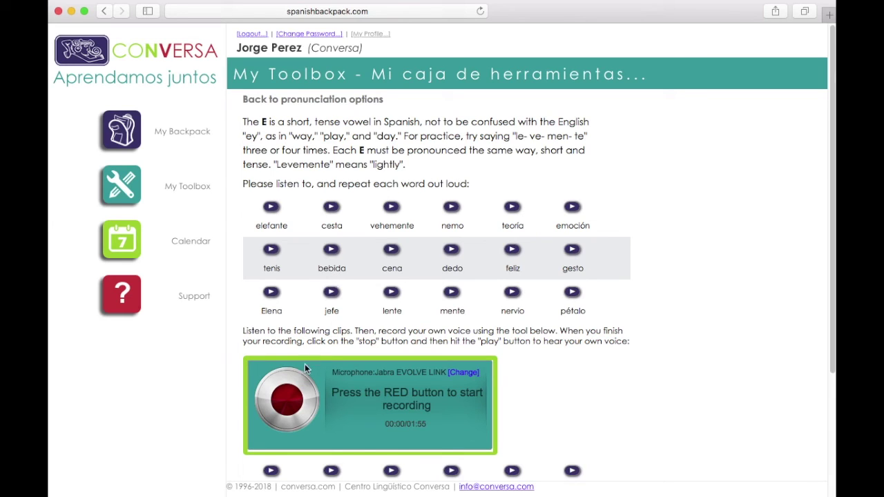
click(287, 401)
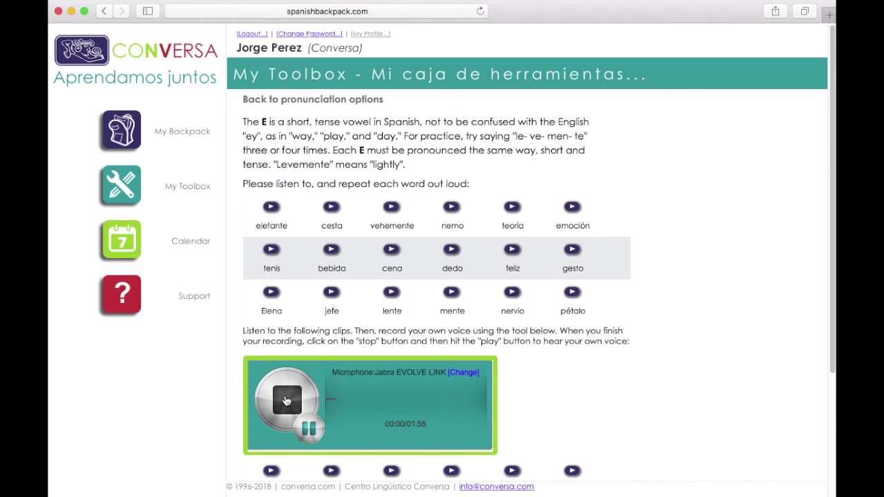
click(287, 401)
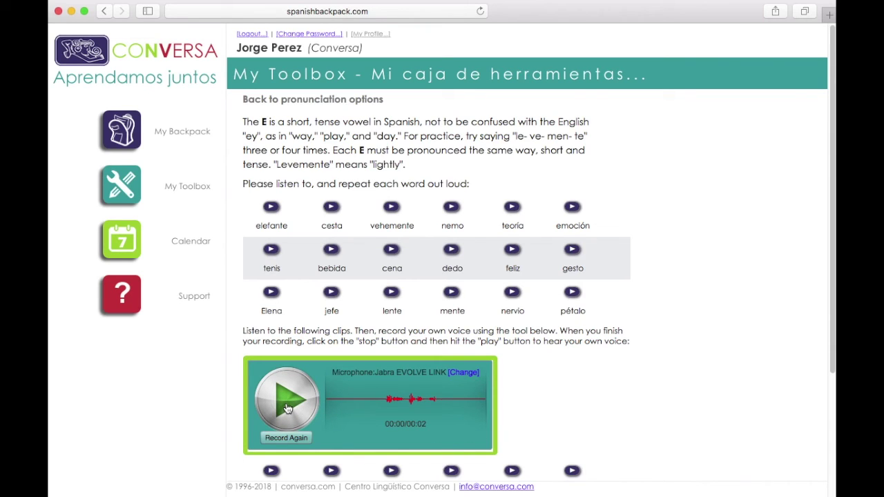
click(288, 408)
click(288, 408)
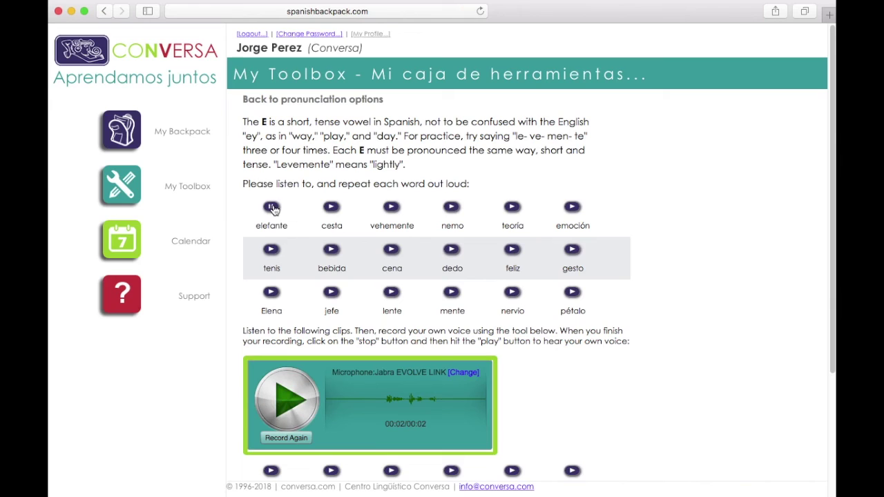
click(287, 400)
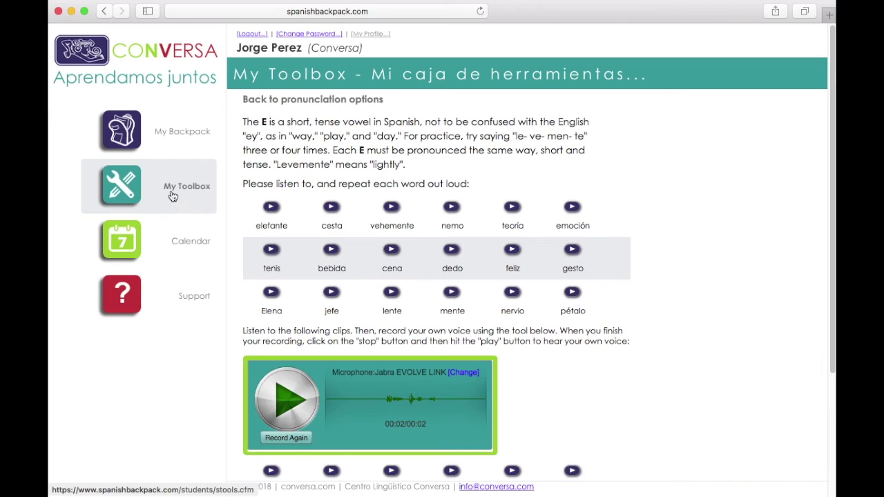
Open the September 2018 class calendar and check the score shown for the homework due on Friday the 28th
click(163, 235)
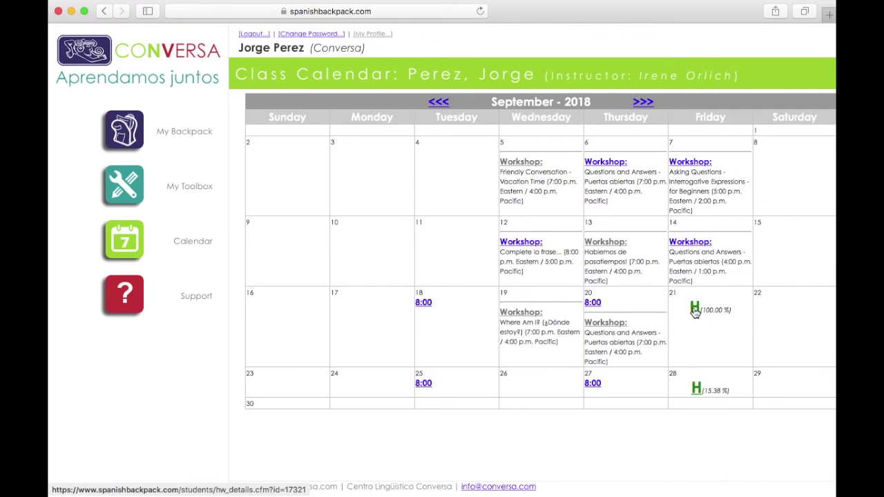
double_click(710, 392)
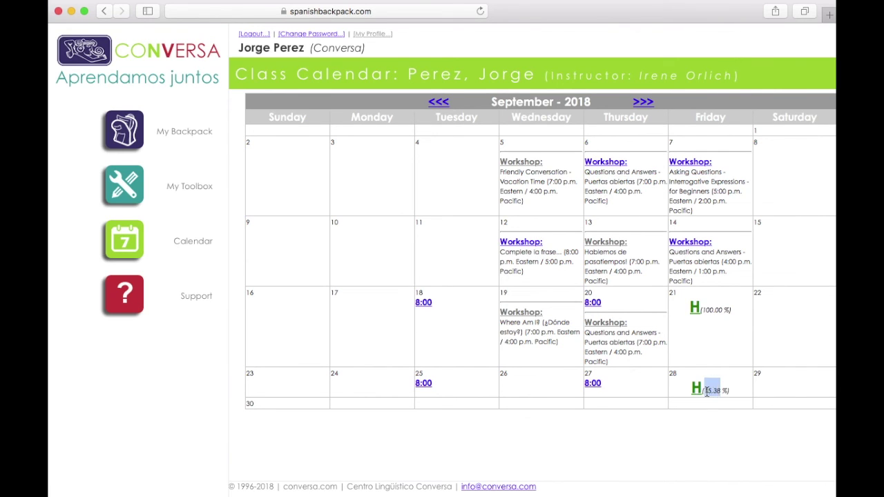
click(710, 391)
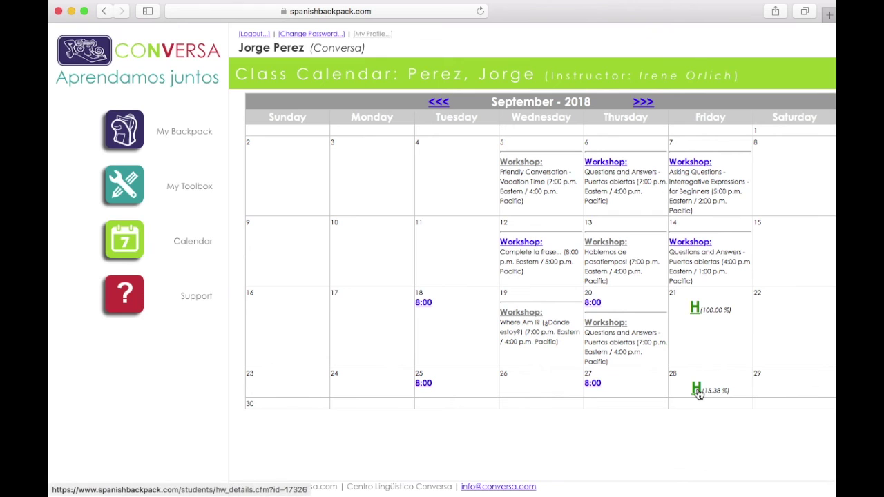
Open the homework dated September 28 from the calendar and delete the completed Tarea 1 so it can be retaken
click(696, 389)
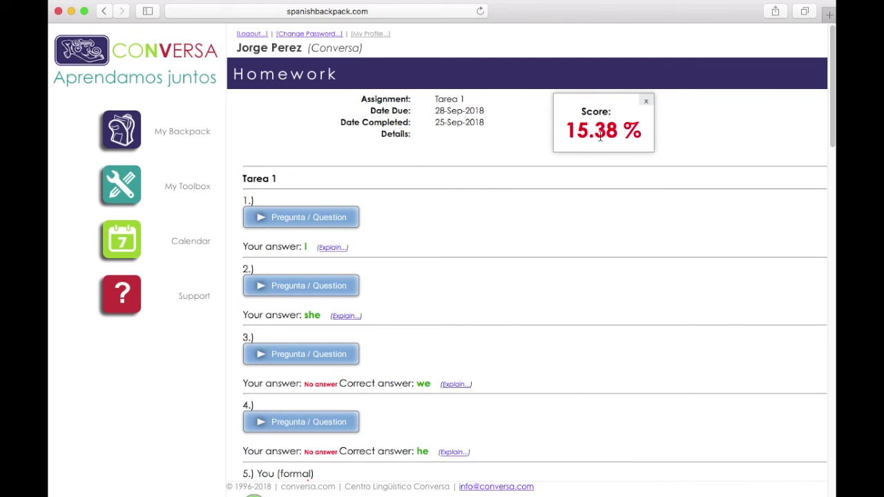
click(650, 101)
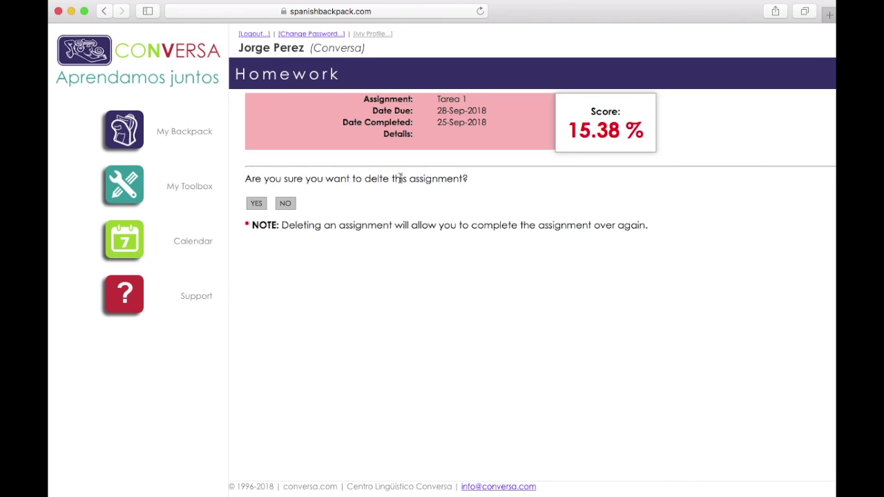
click(260, 205)
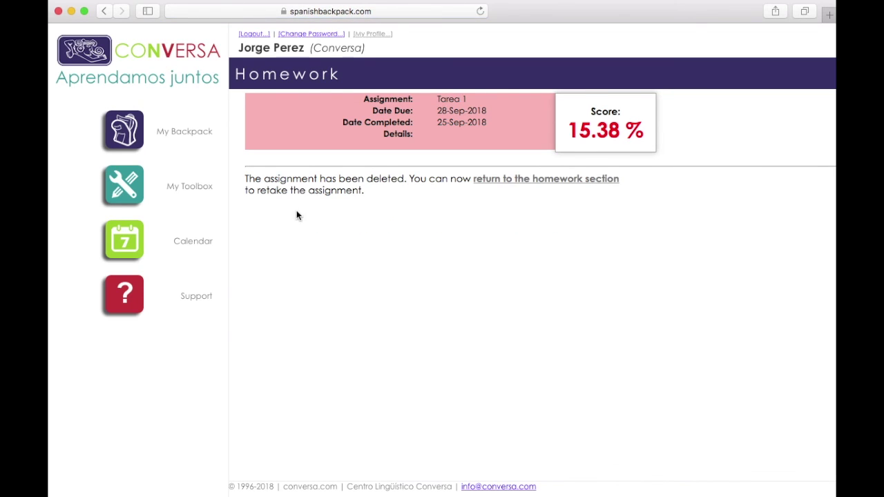
Check Tarea 1 in the tareas list and its homework marker in the class calendar, and return to My Backpack
click(171, 132)
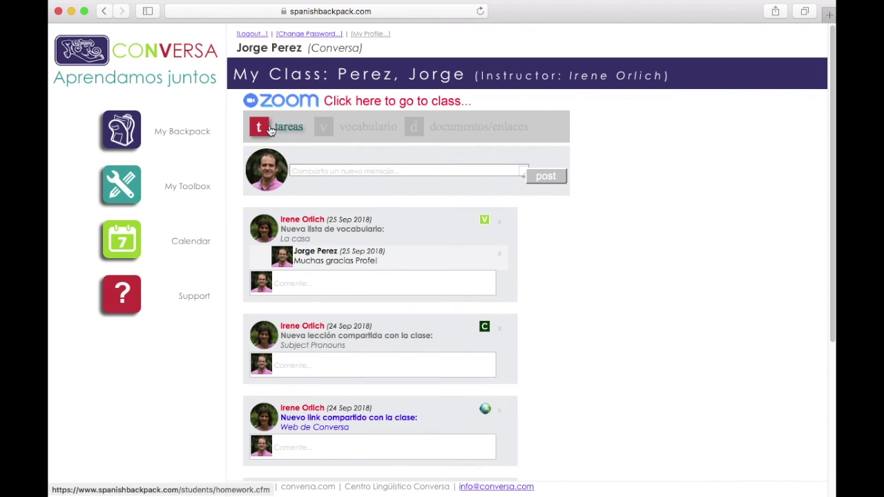
click(271, 130)
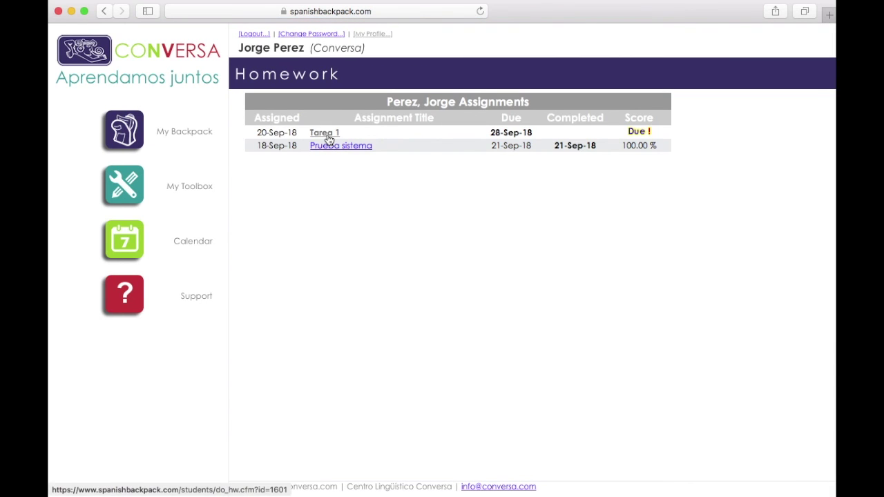
click(198, 239)
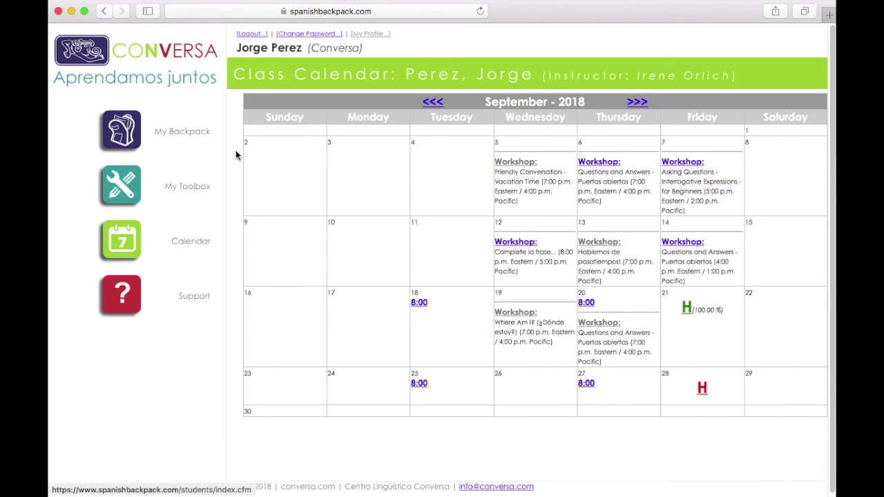
click(167, 115)
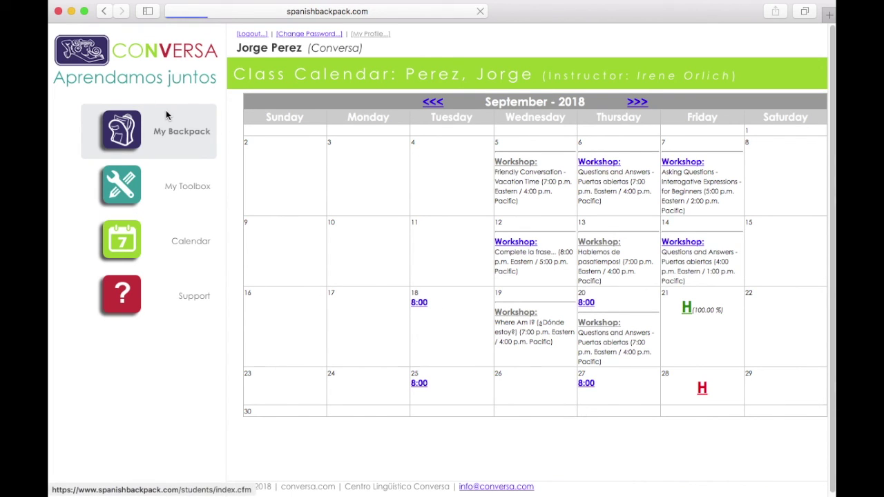